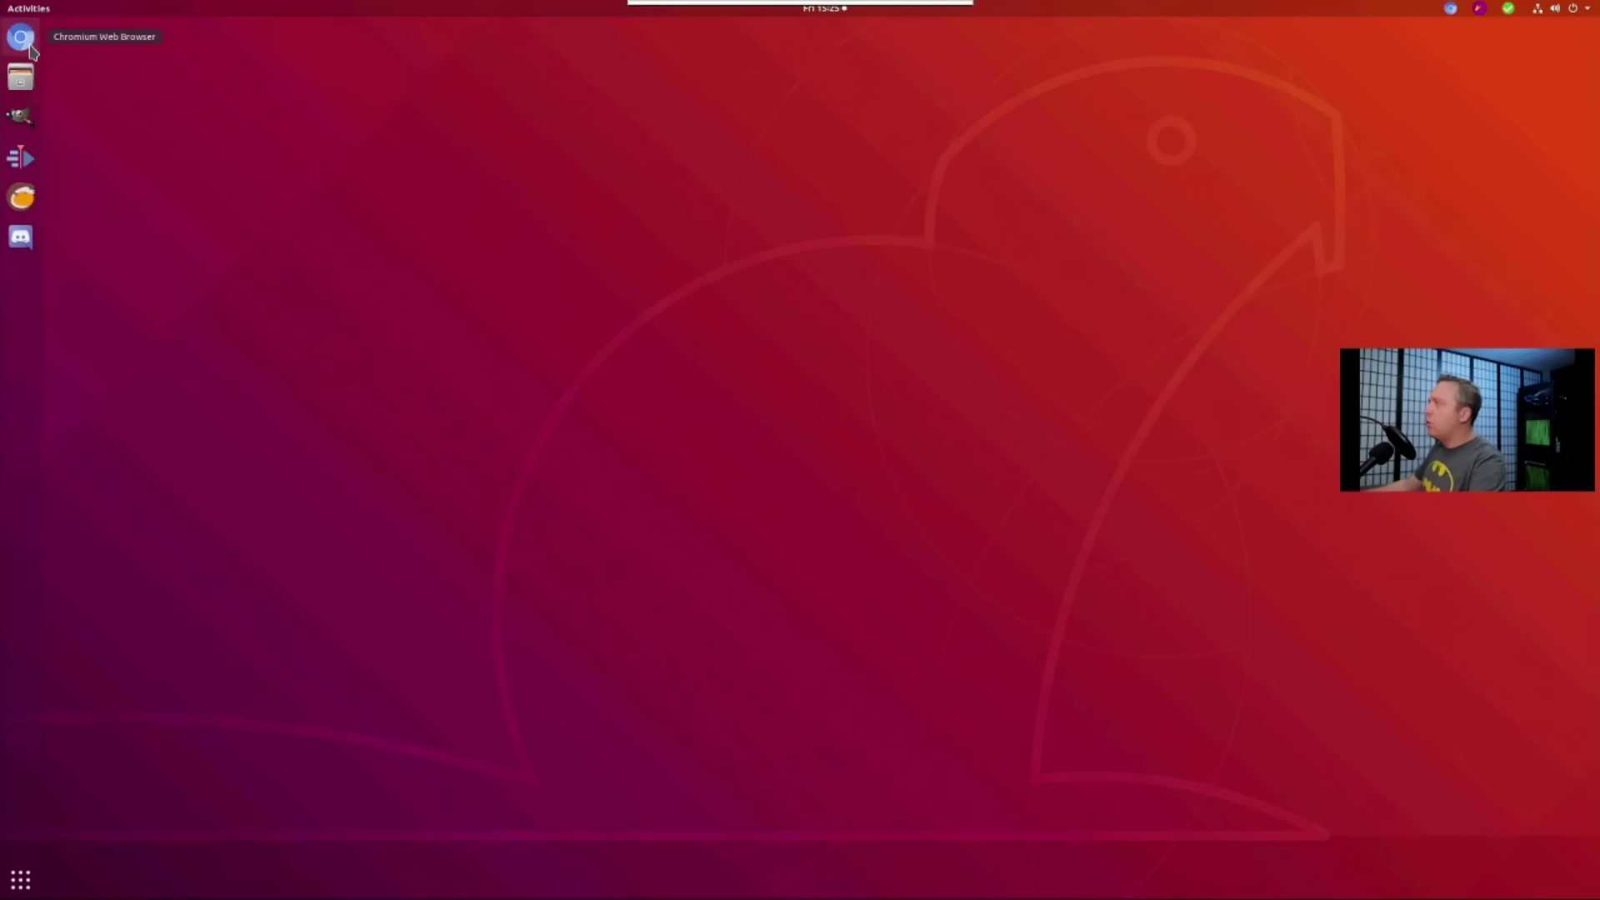
Launch Chromium, go to github.com and list the account's repositories
left_click(25, 42)
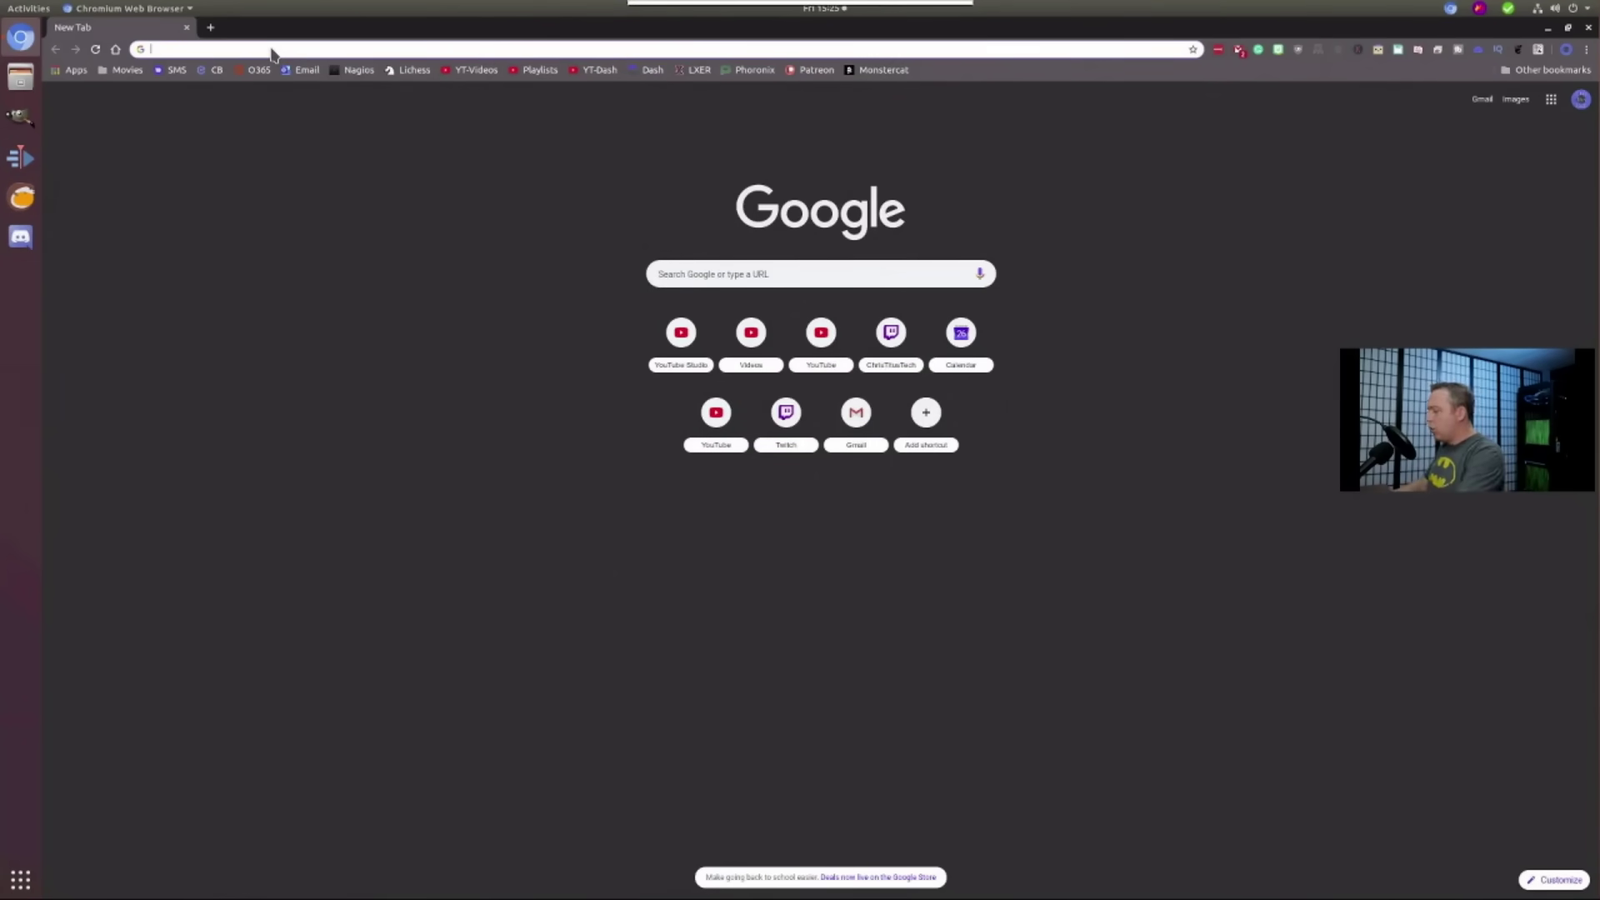
type("github.com/ChrisTitusTech")
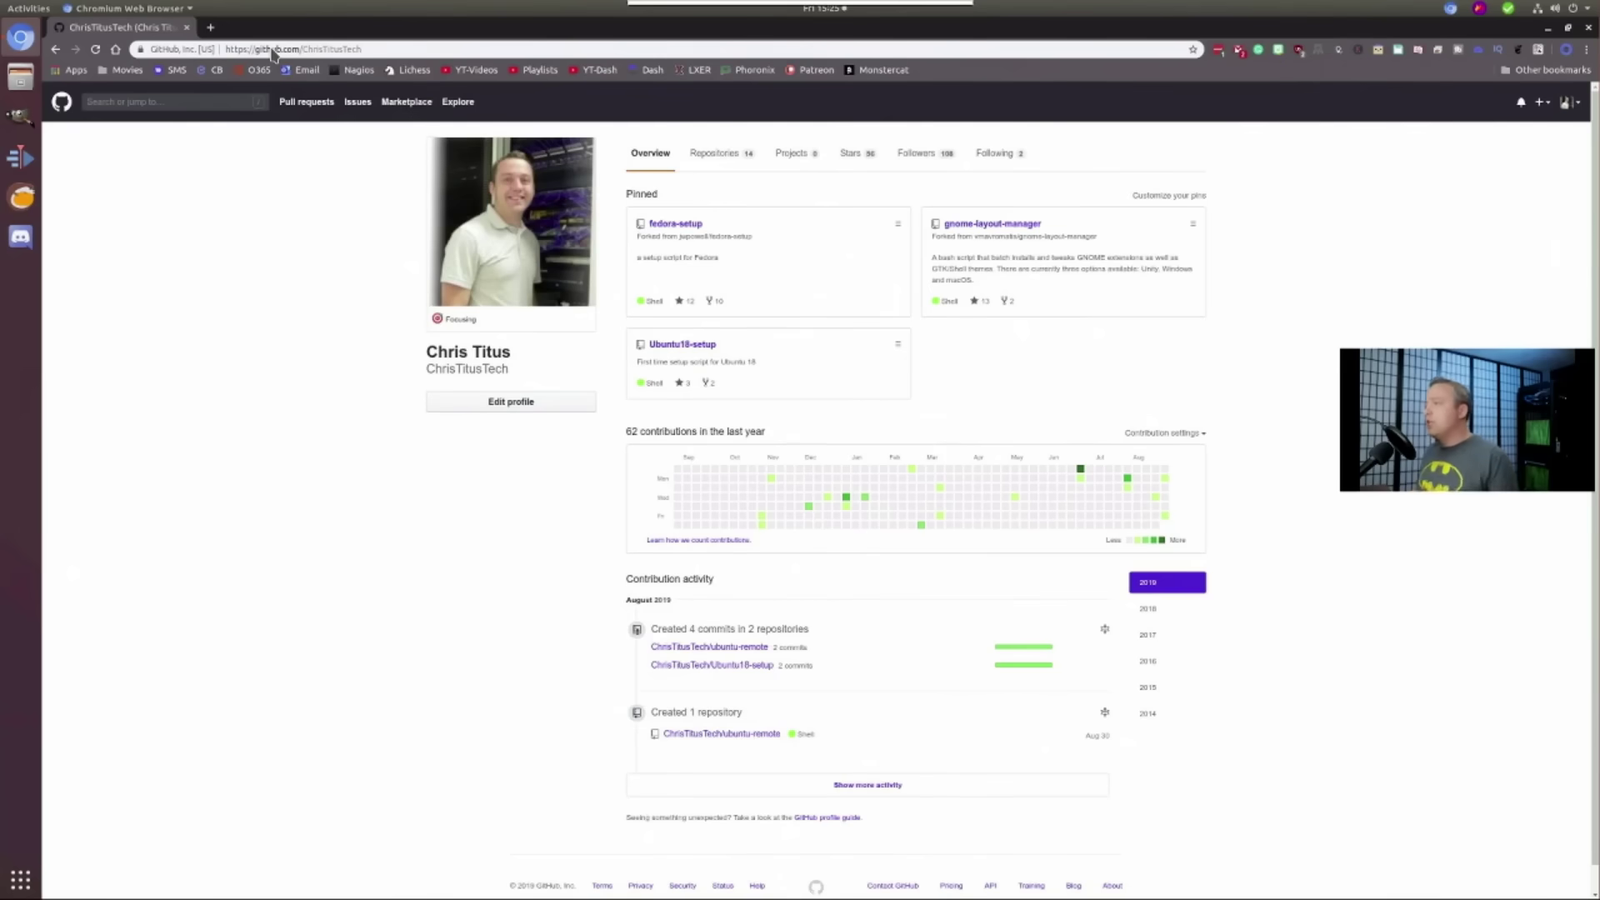
left_click(723, 155)
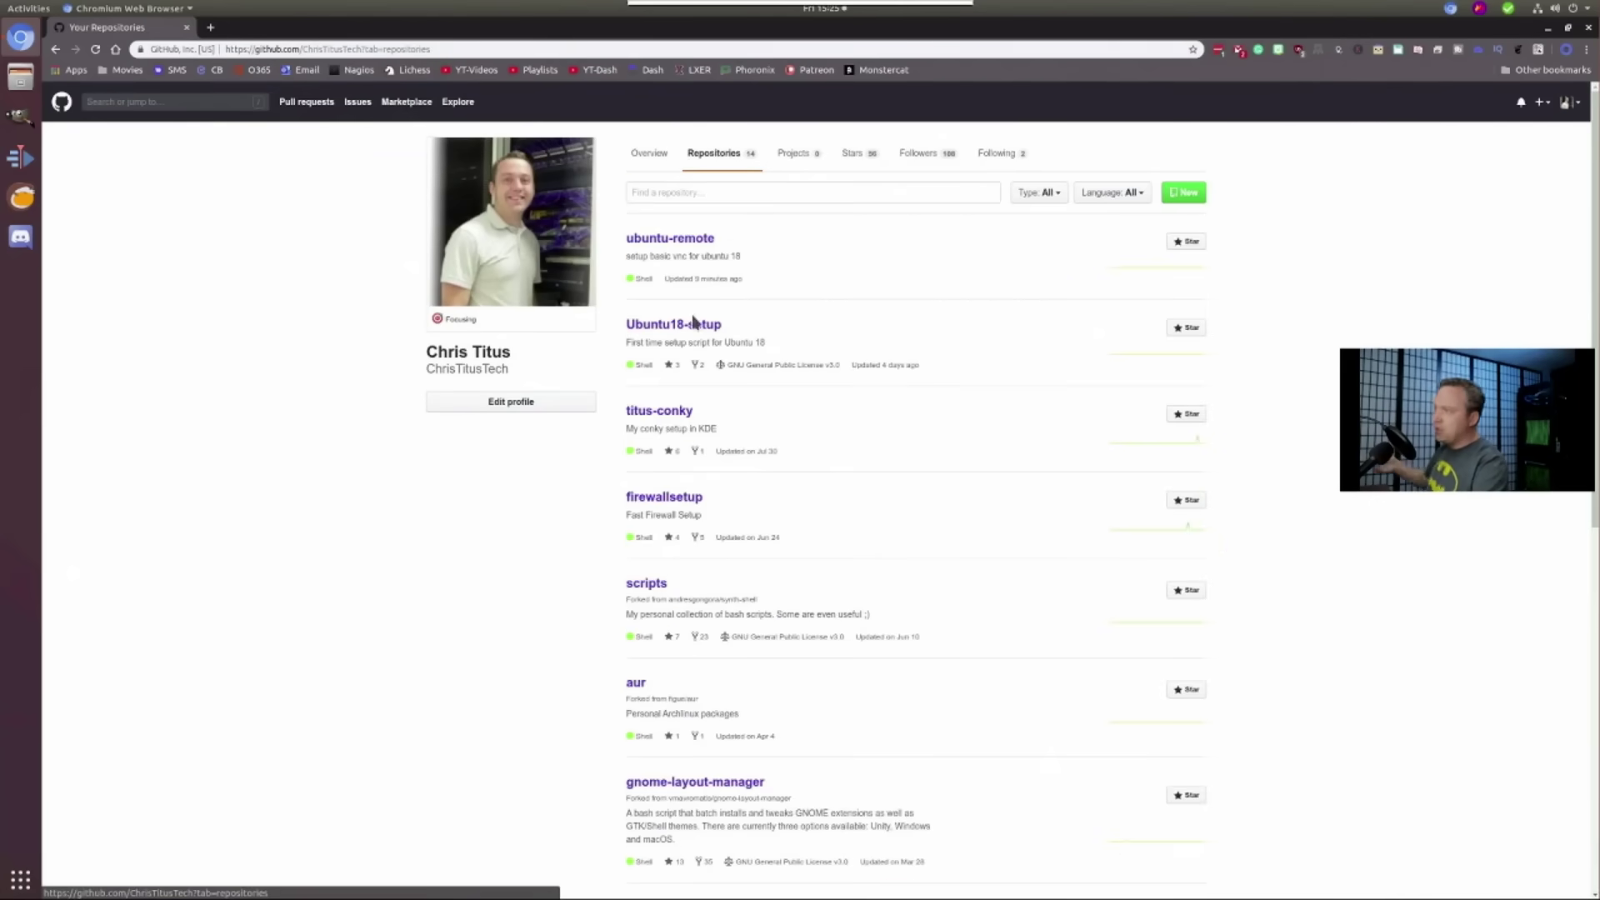
Browse the repository list and open the ubuntu-remote repository
scroll(561, 666, "down", 10)
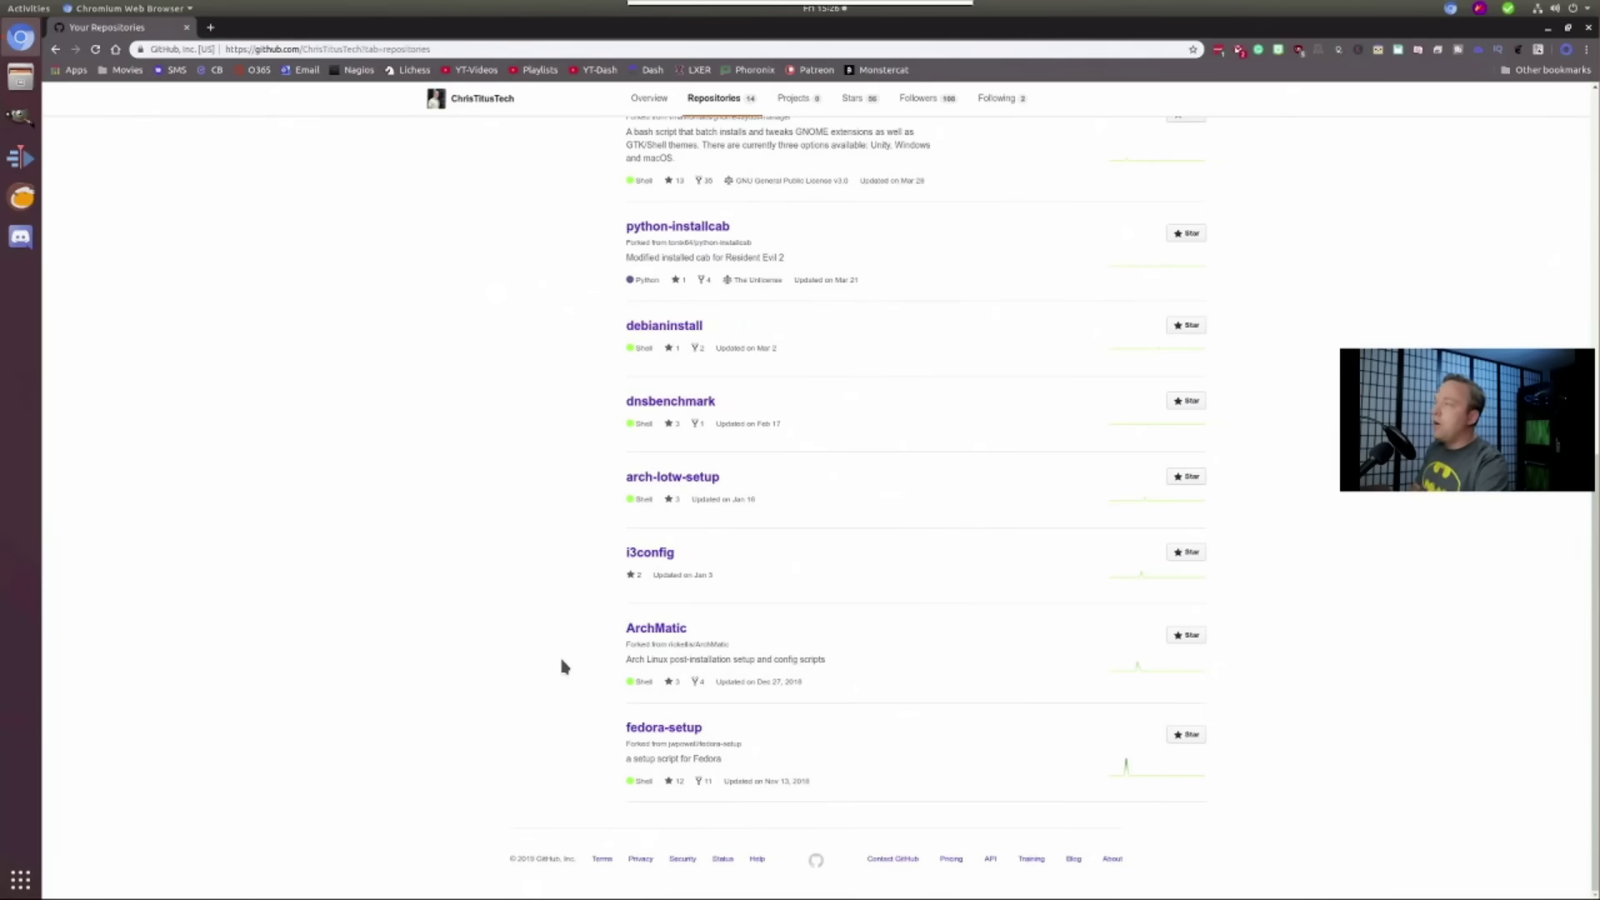
scroll(562, 666, "up", 5)
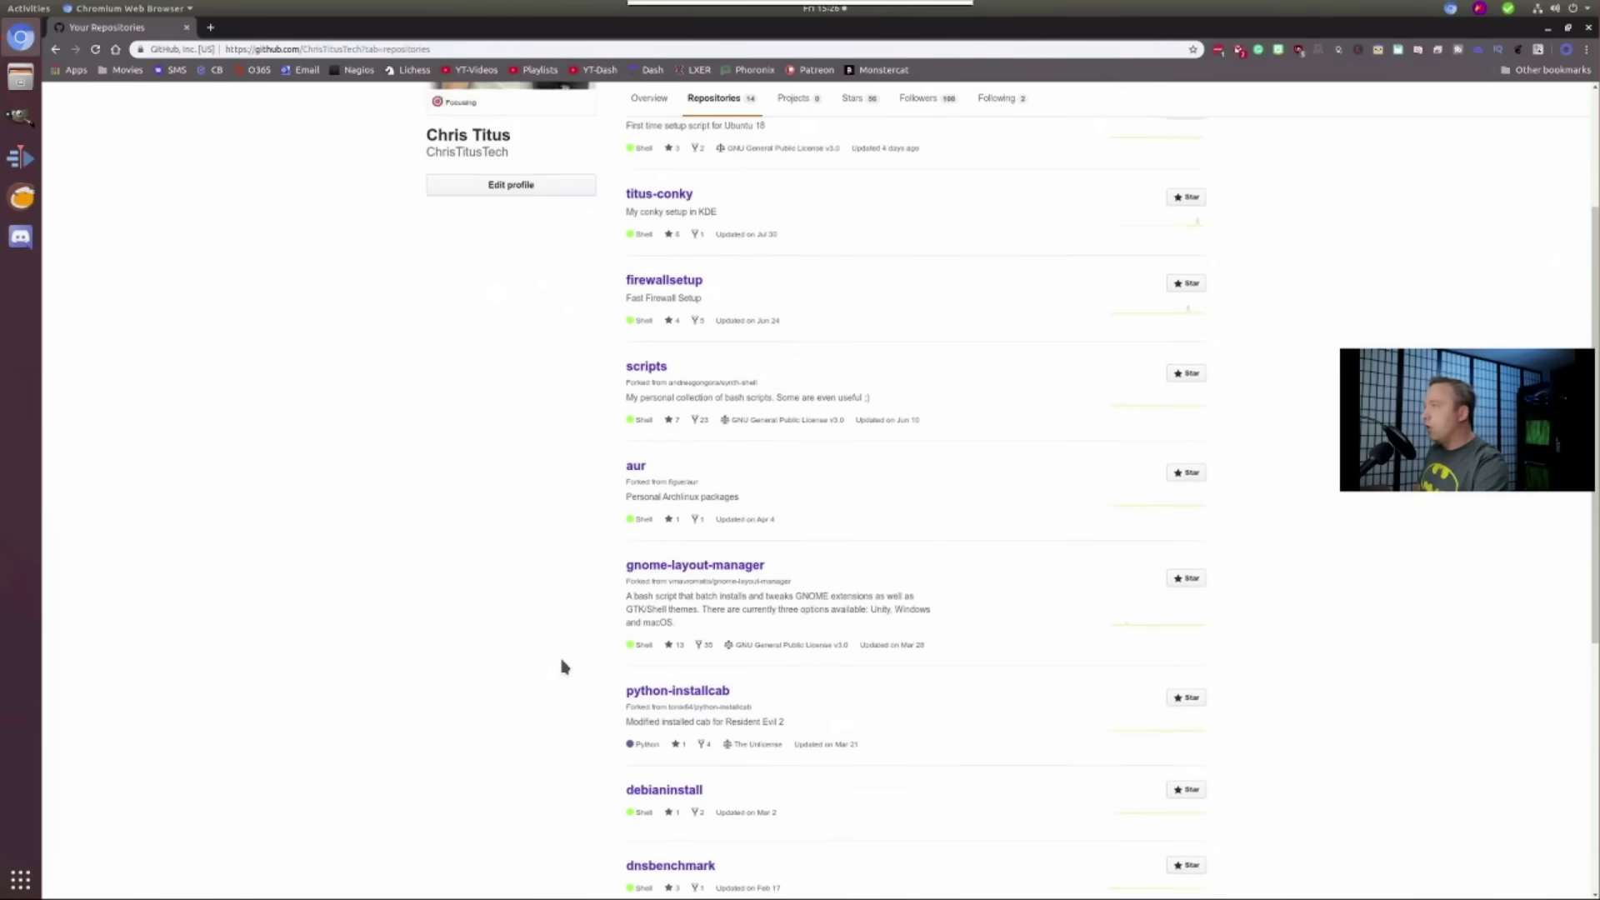
scroll(562, 667, "up", 3)
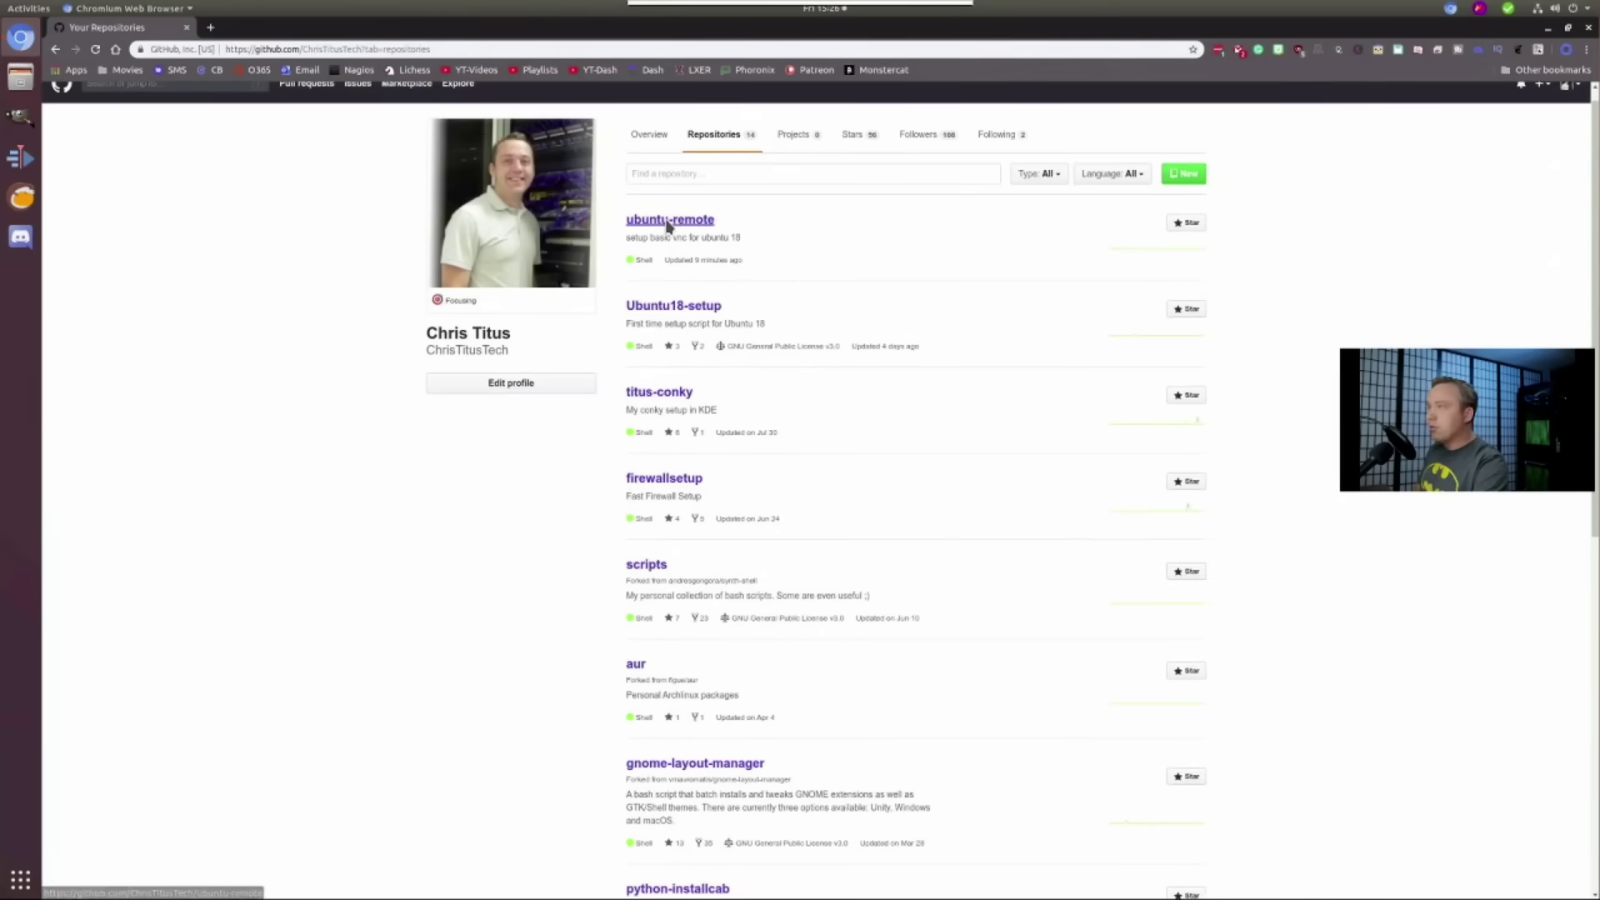
left_click(668, 221)
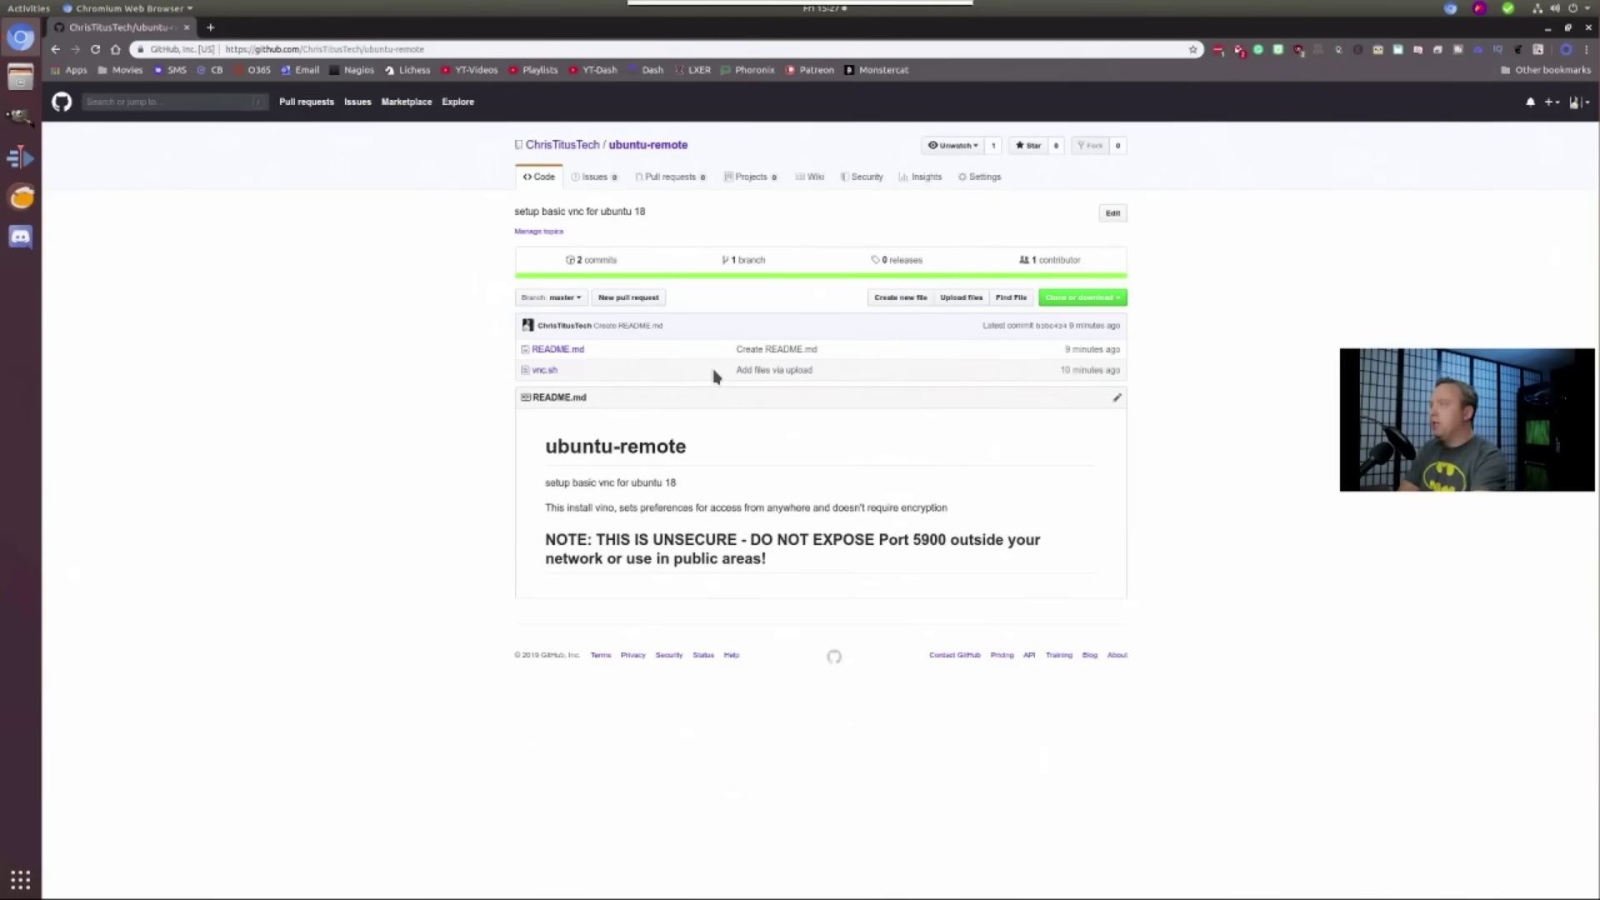
Open the 13-line vnc.sh script and enlarge the page to read it
left_click(545, 375)
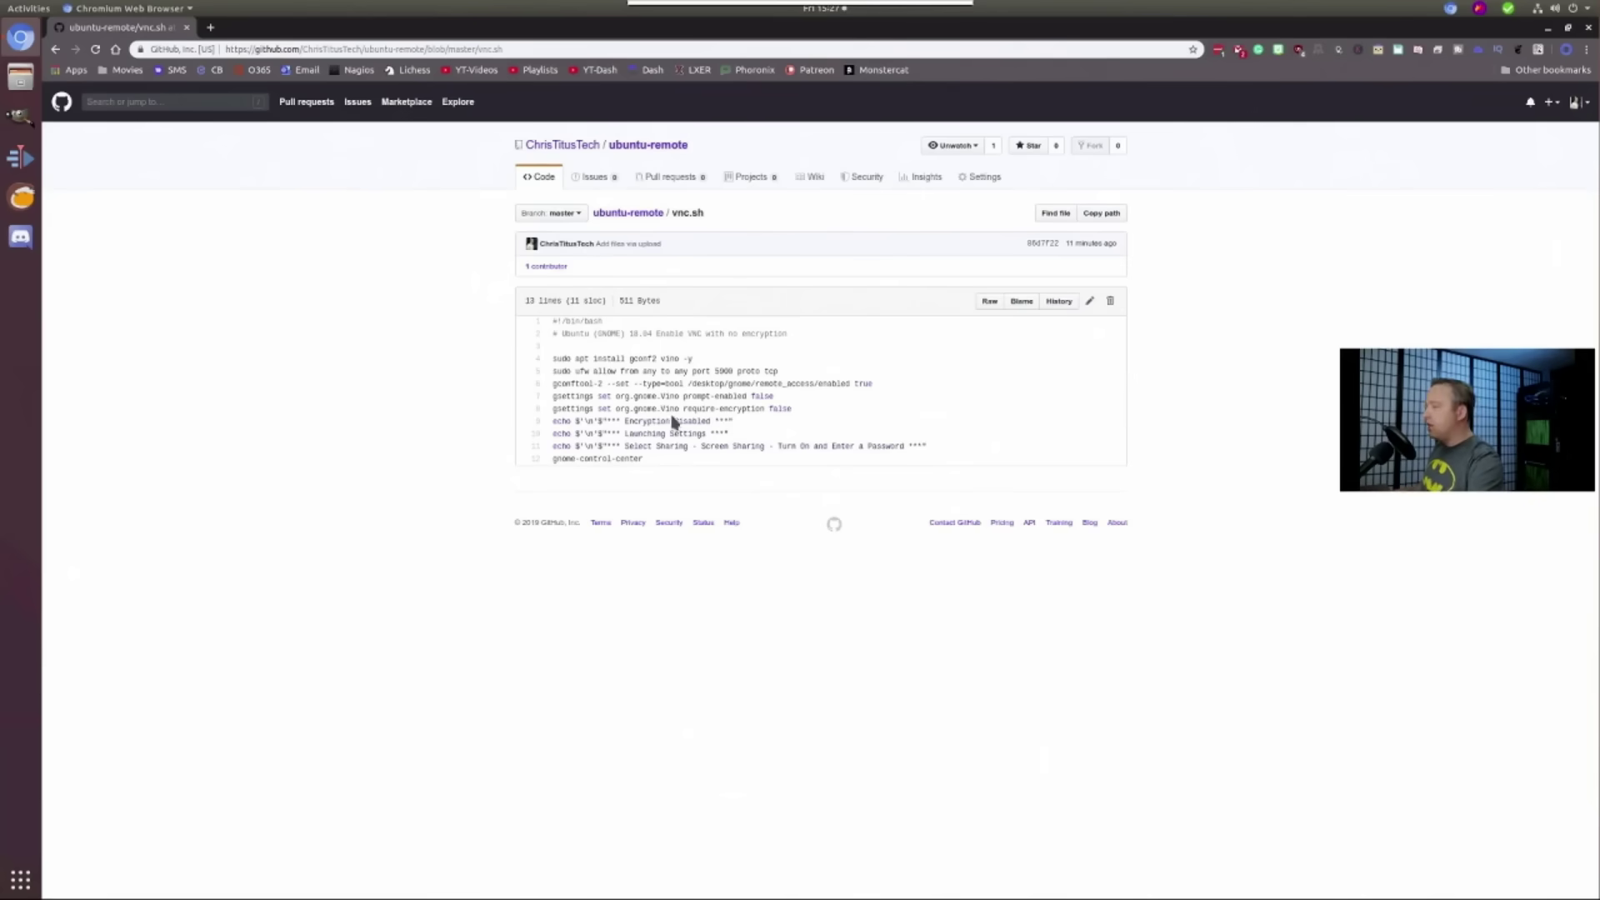
key("ctrl+plus")
key("ctrl+plus")
key("ctrl+plus")
key("ctrl+plus")
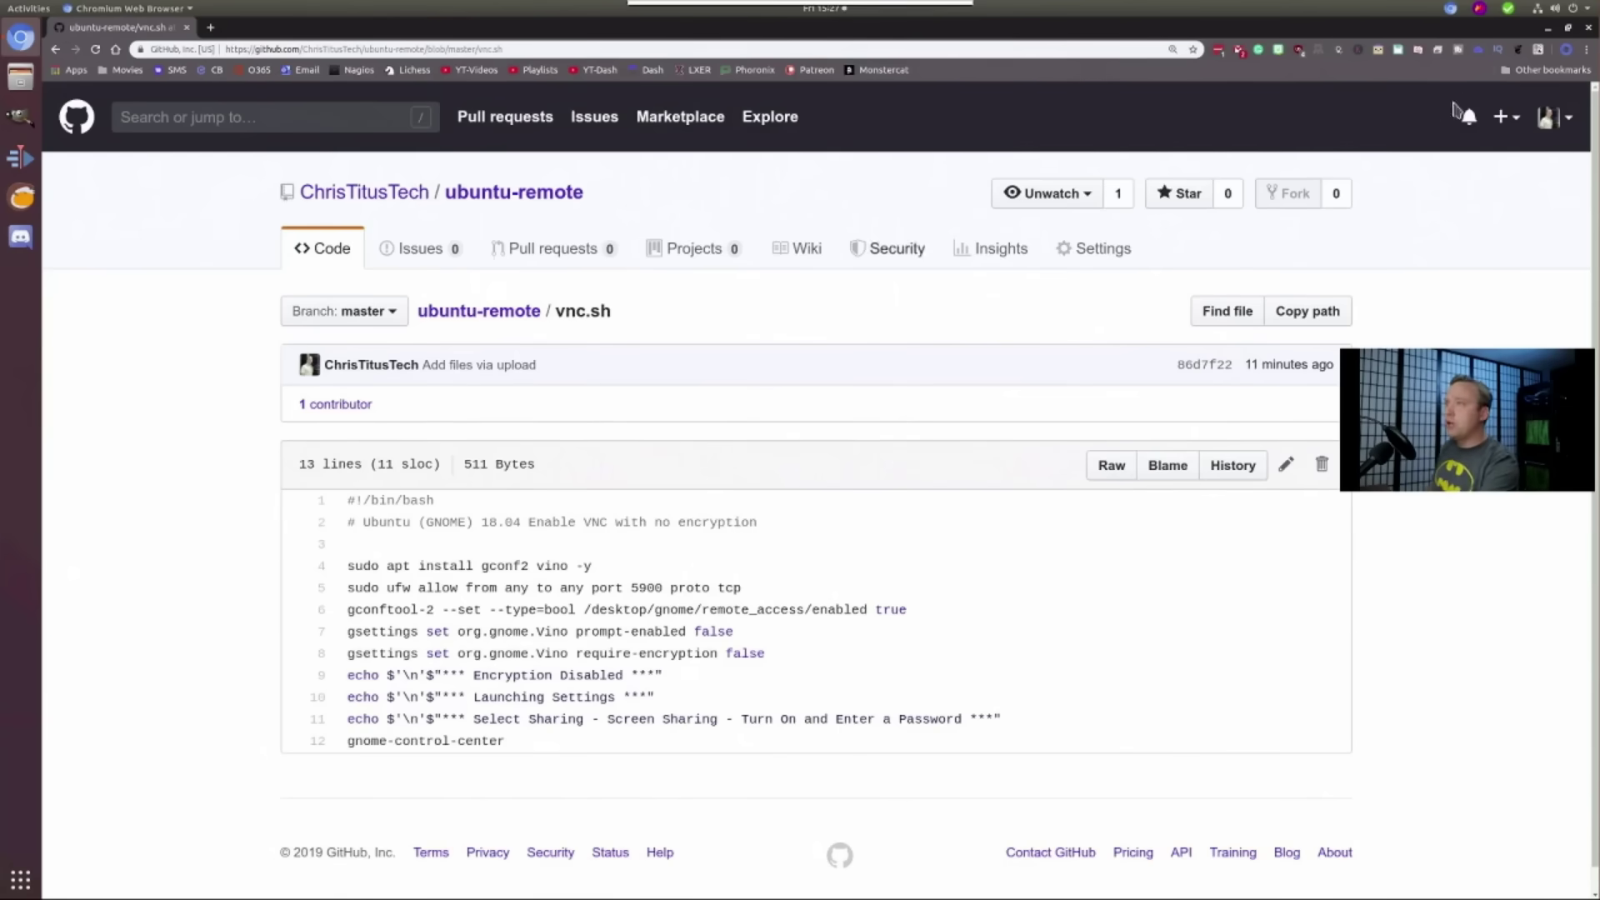
Bring up the system menu in the top-right corner to reach Settings
left_click(1579, 12)
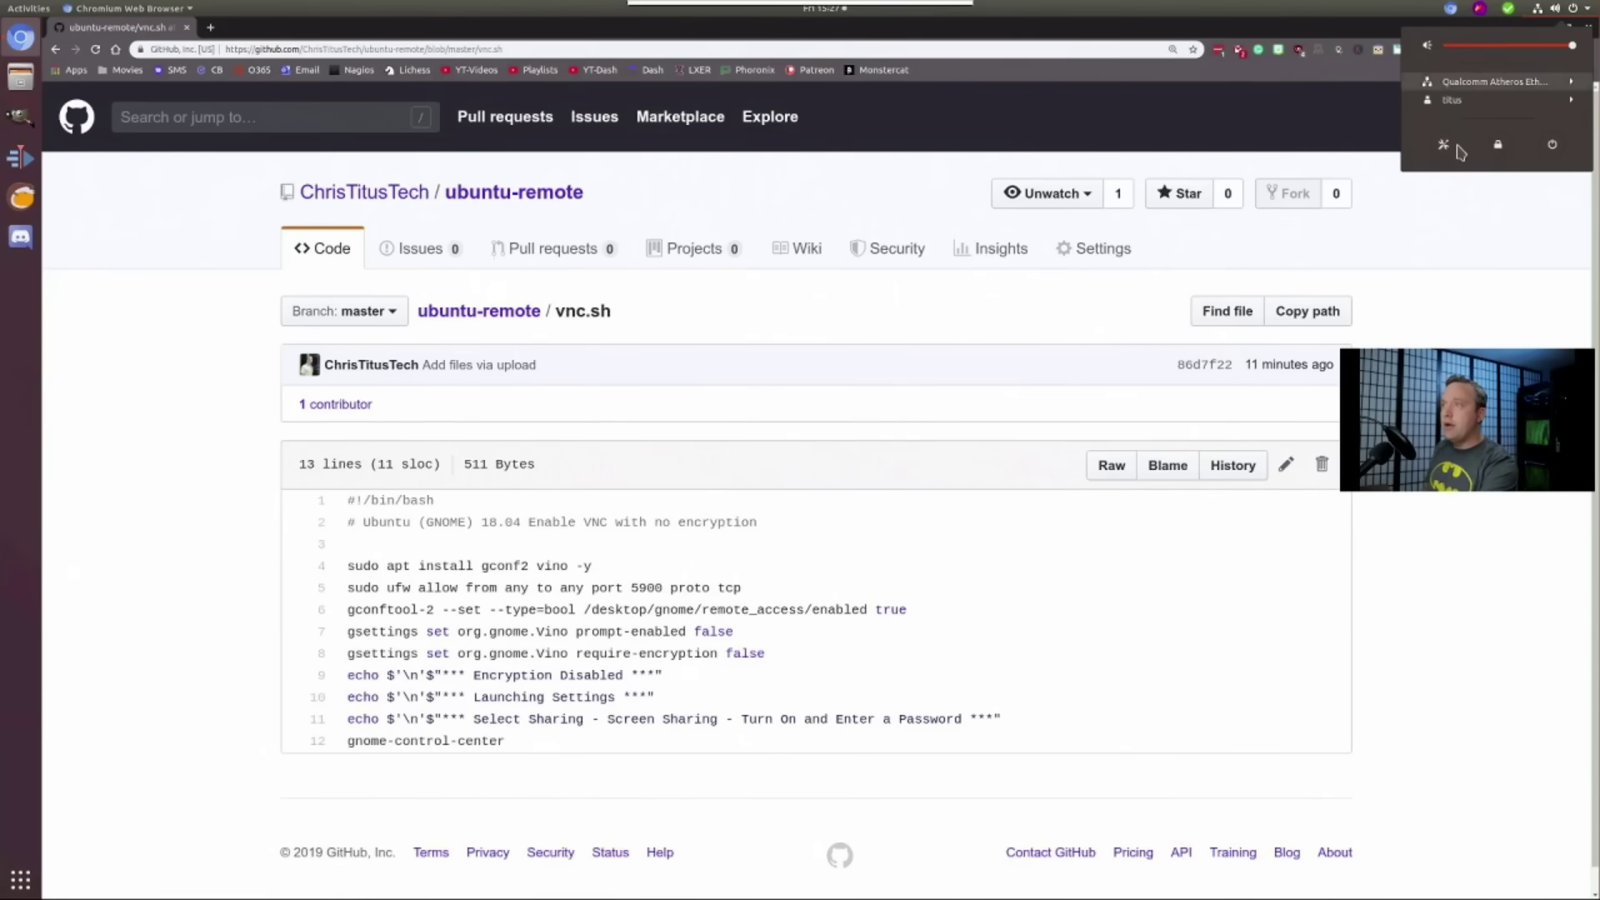
Confirm Screen Sharing is active and requires a password, then close Settings and return to GitHub
left_click(1450, 149)
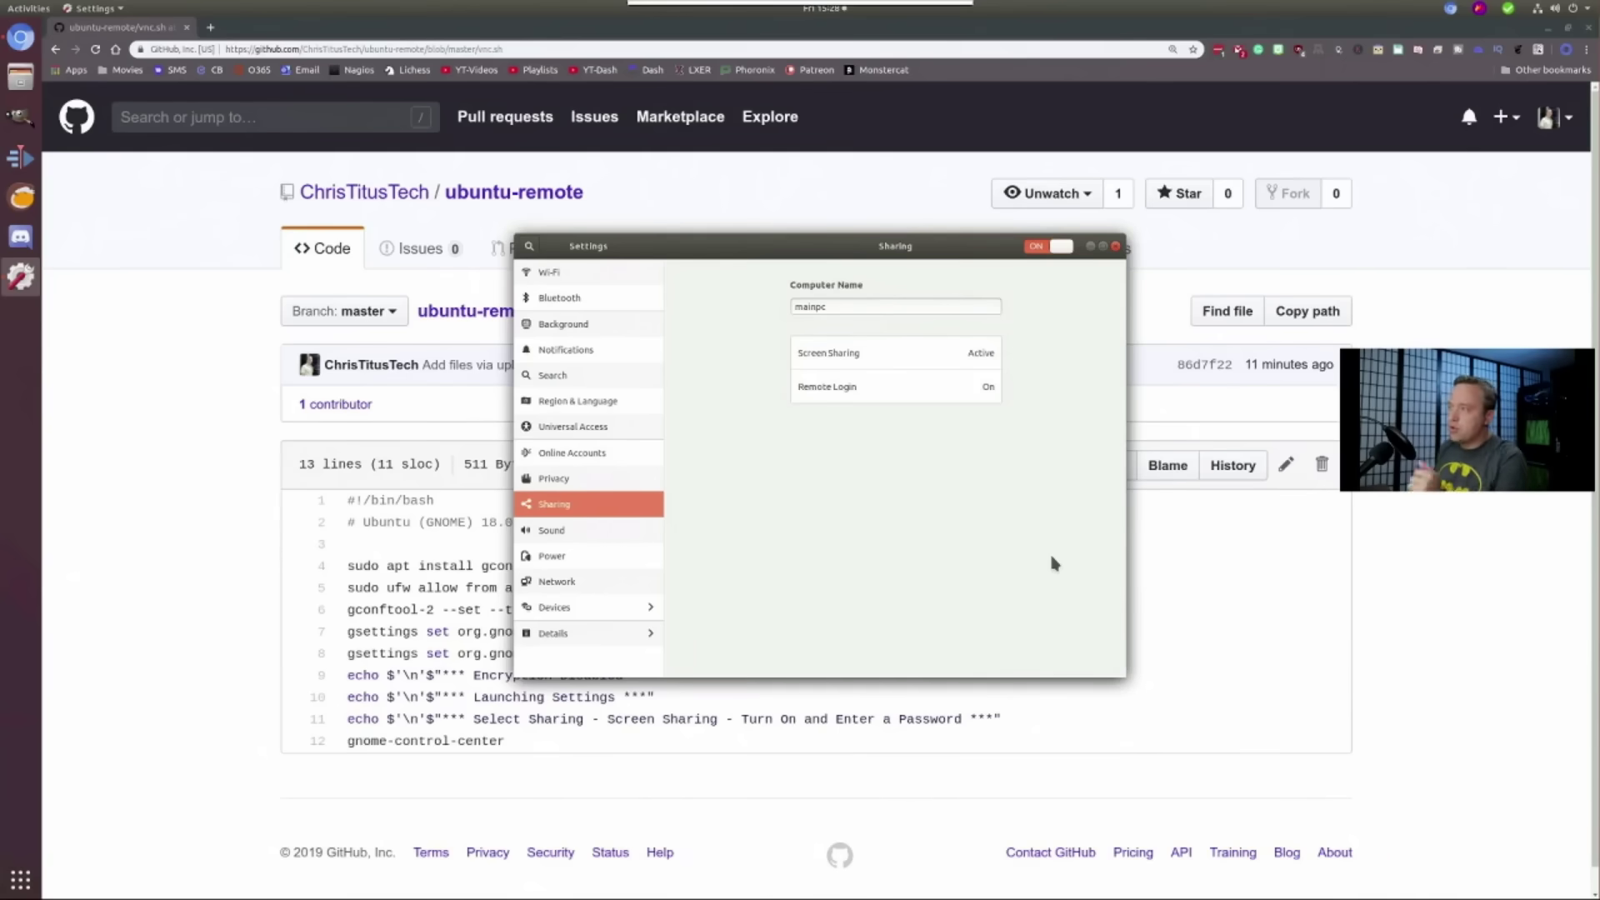
left_click(836, 356)
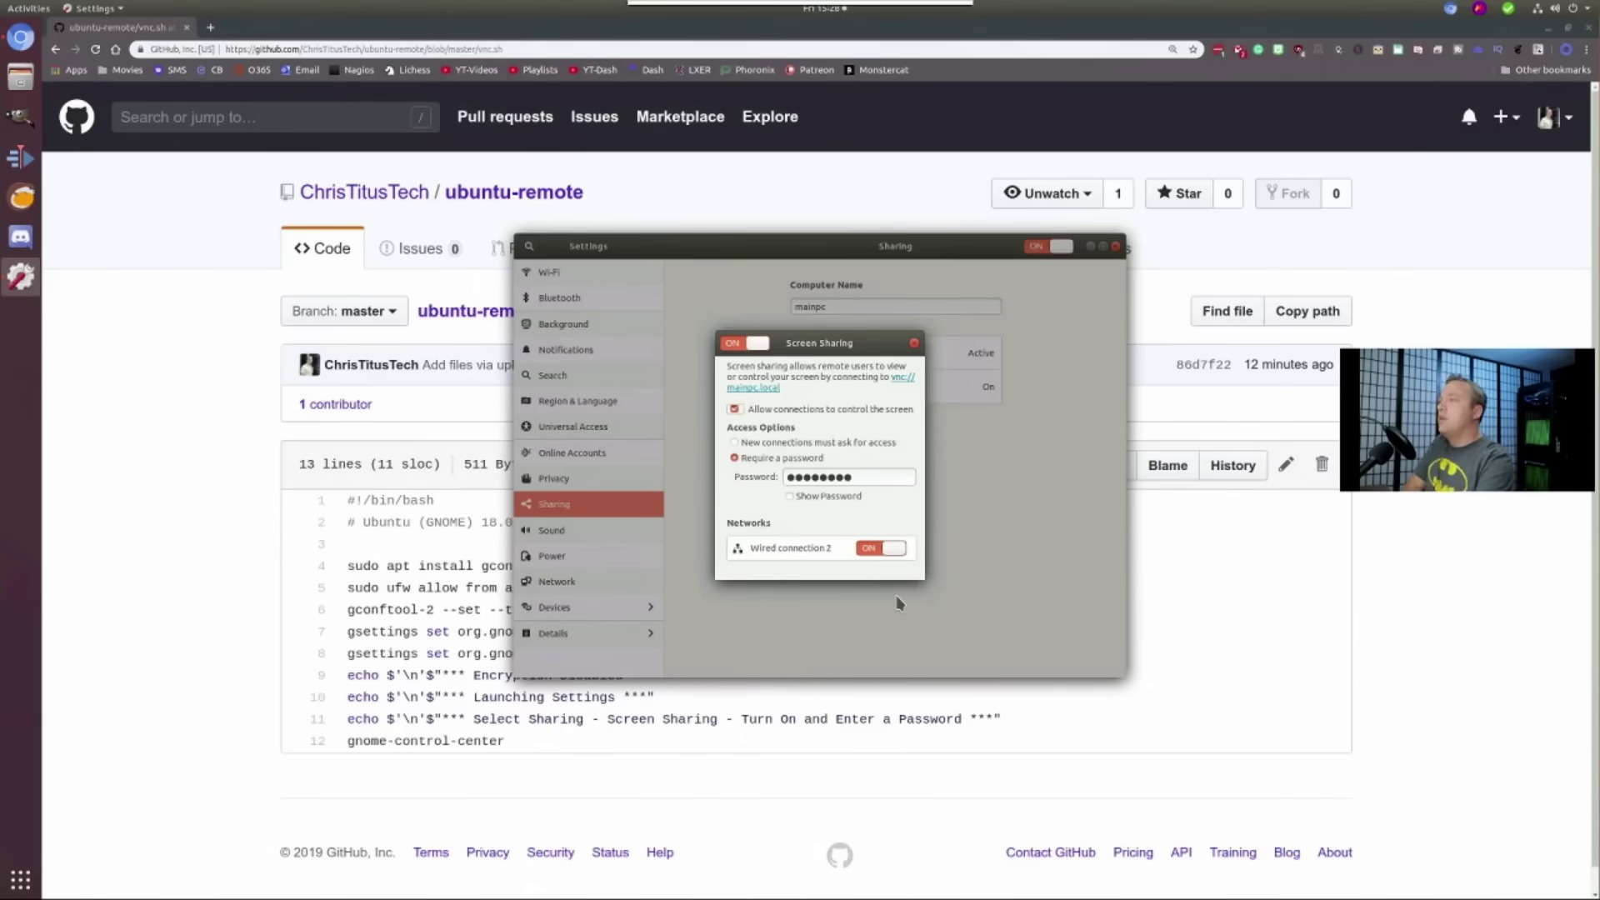
left_click(915, 344)
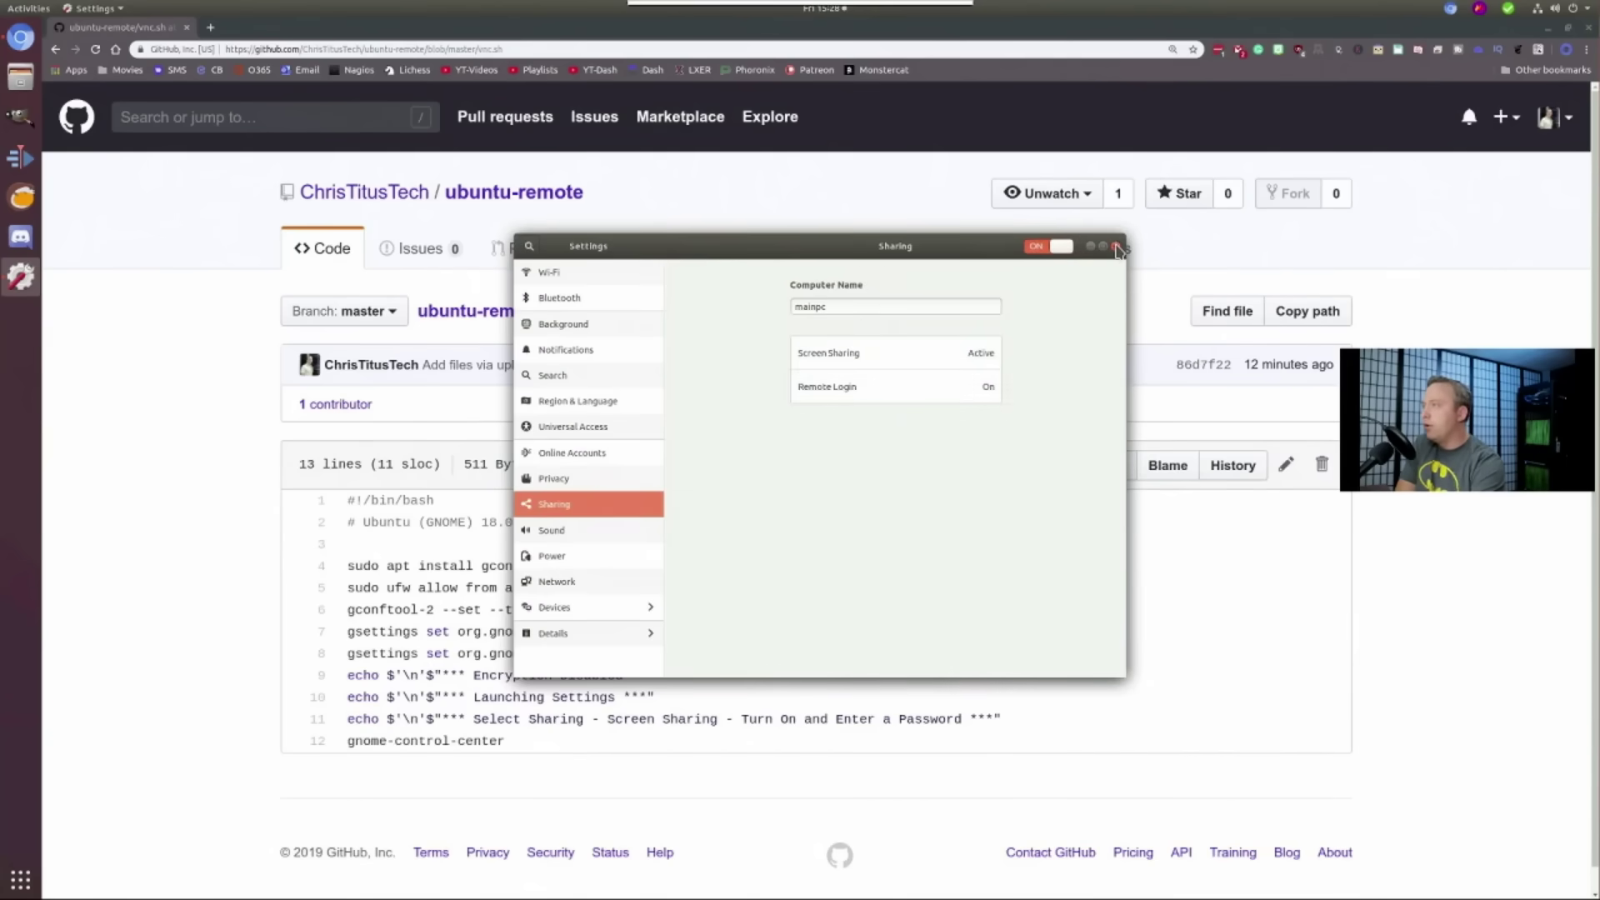
left_click(1117, 247)
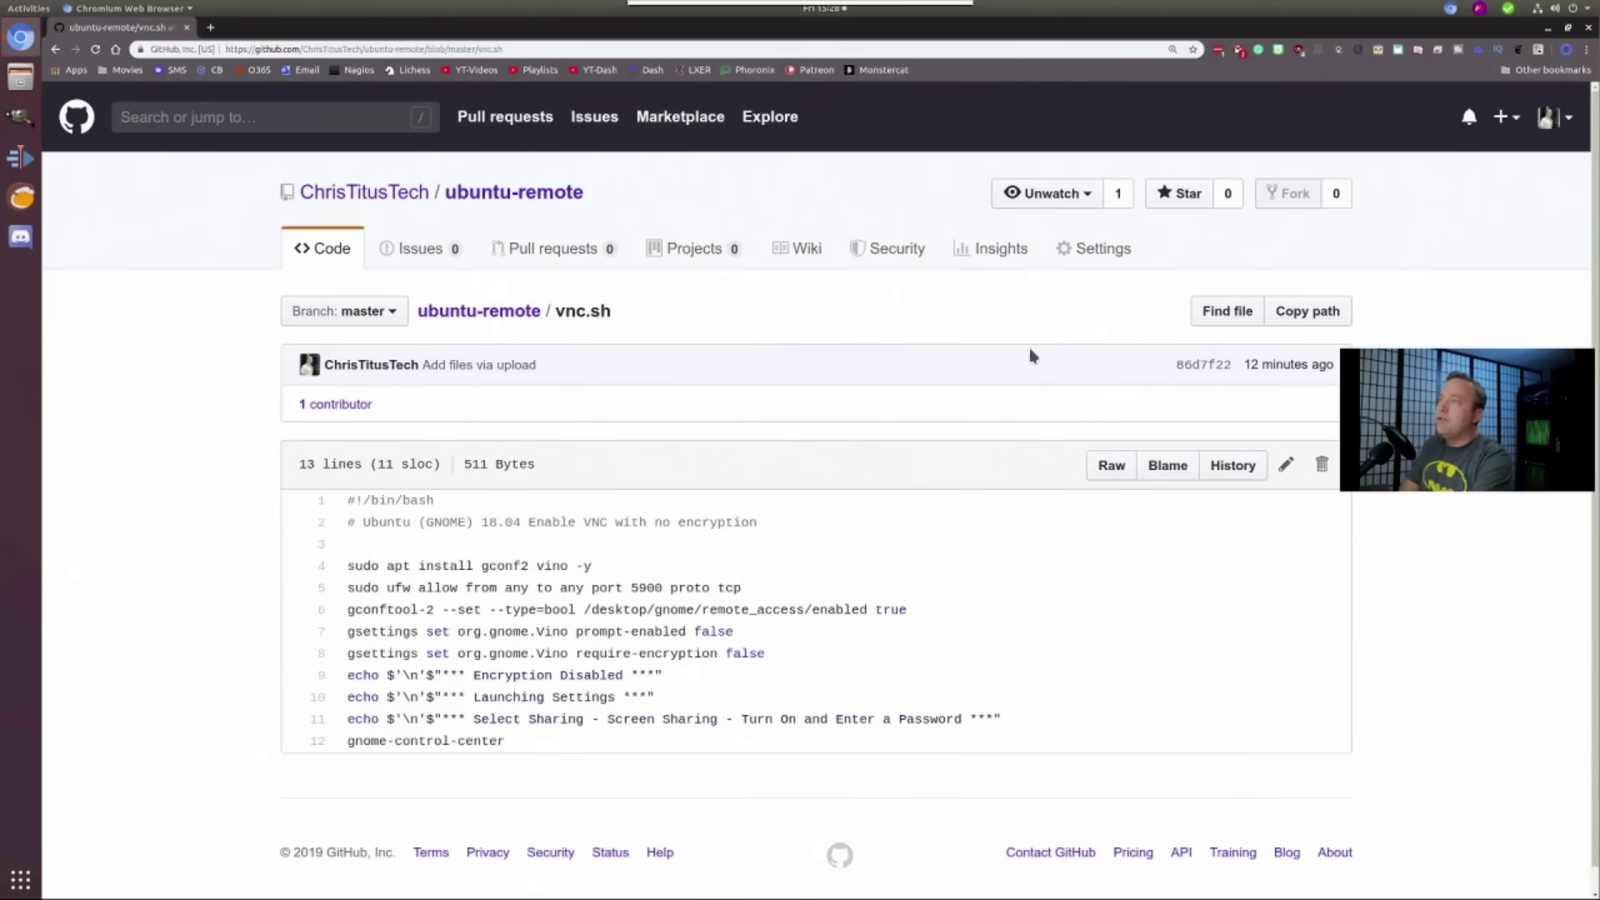
left_click(367, 193)
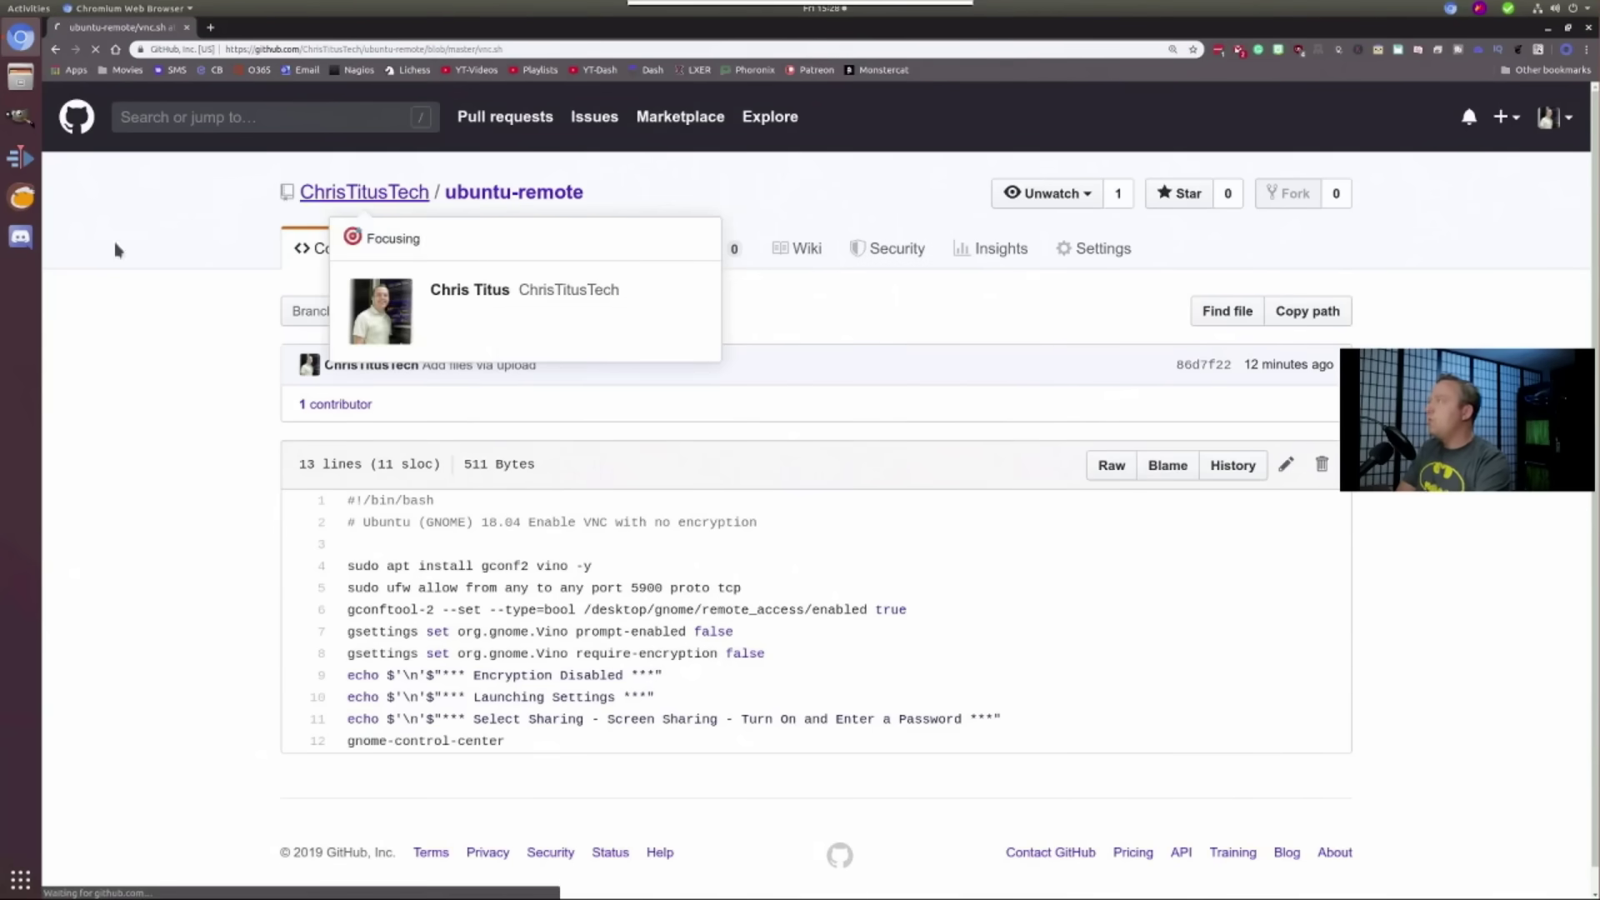
left_click(20, 879)
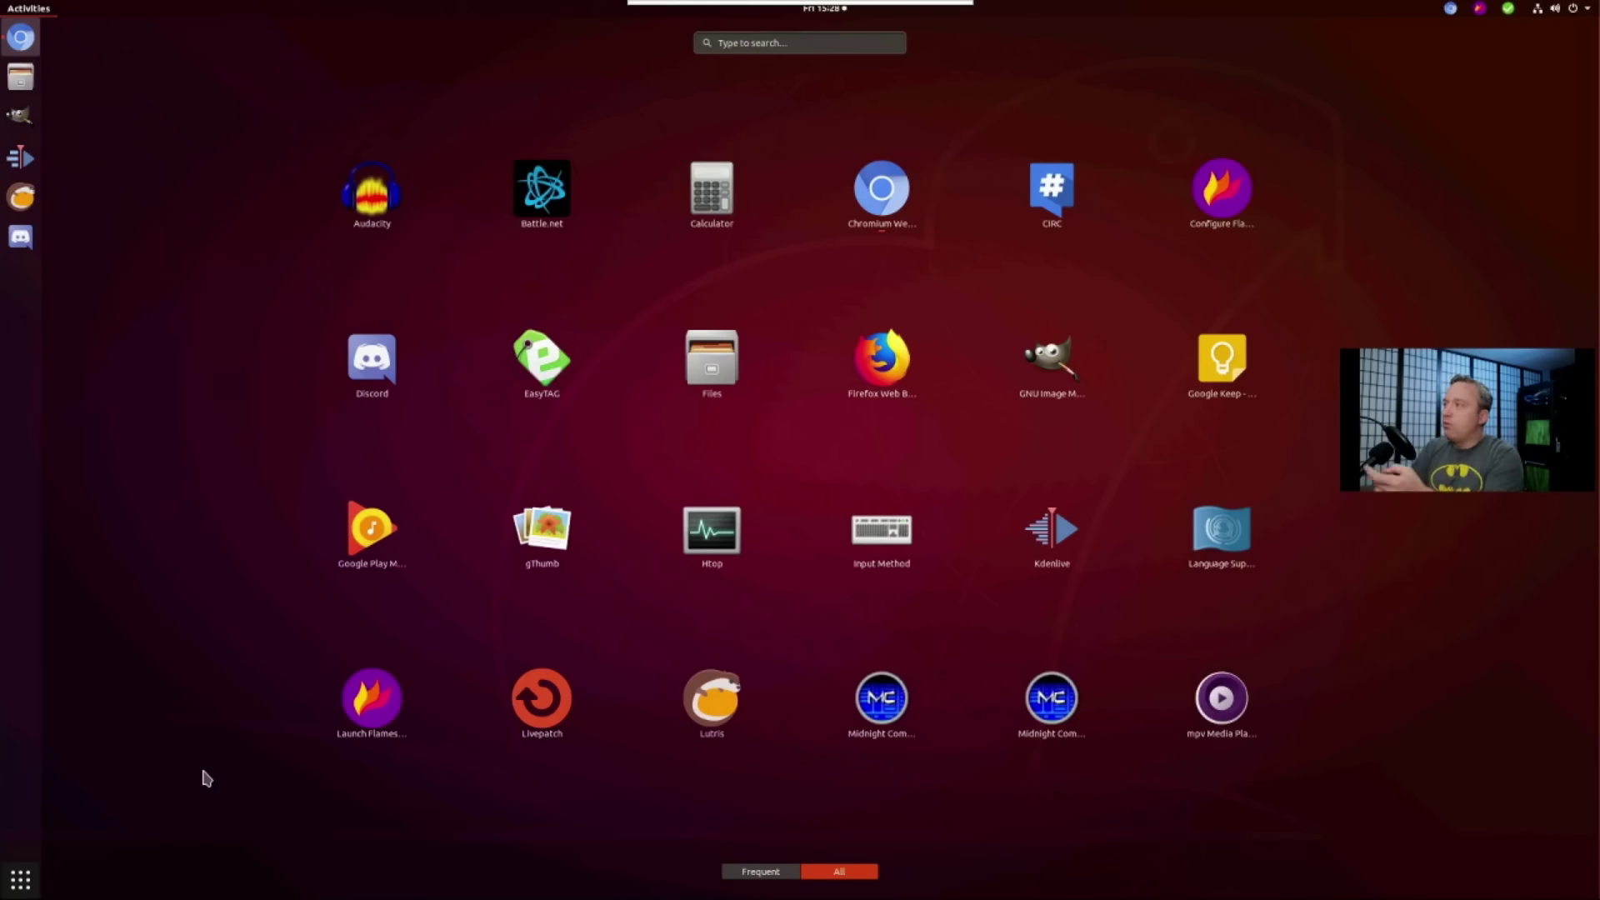
Page through the app grid and back, then return to the Debloat Linux note in Chromium
scroll(208, 771, "down", 1)
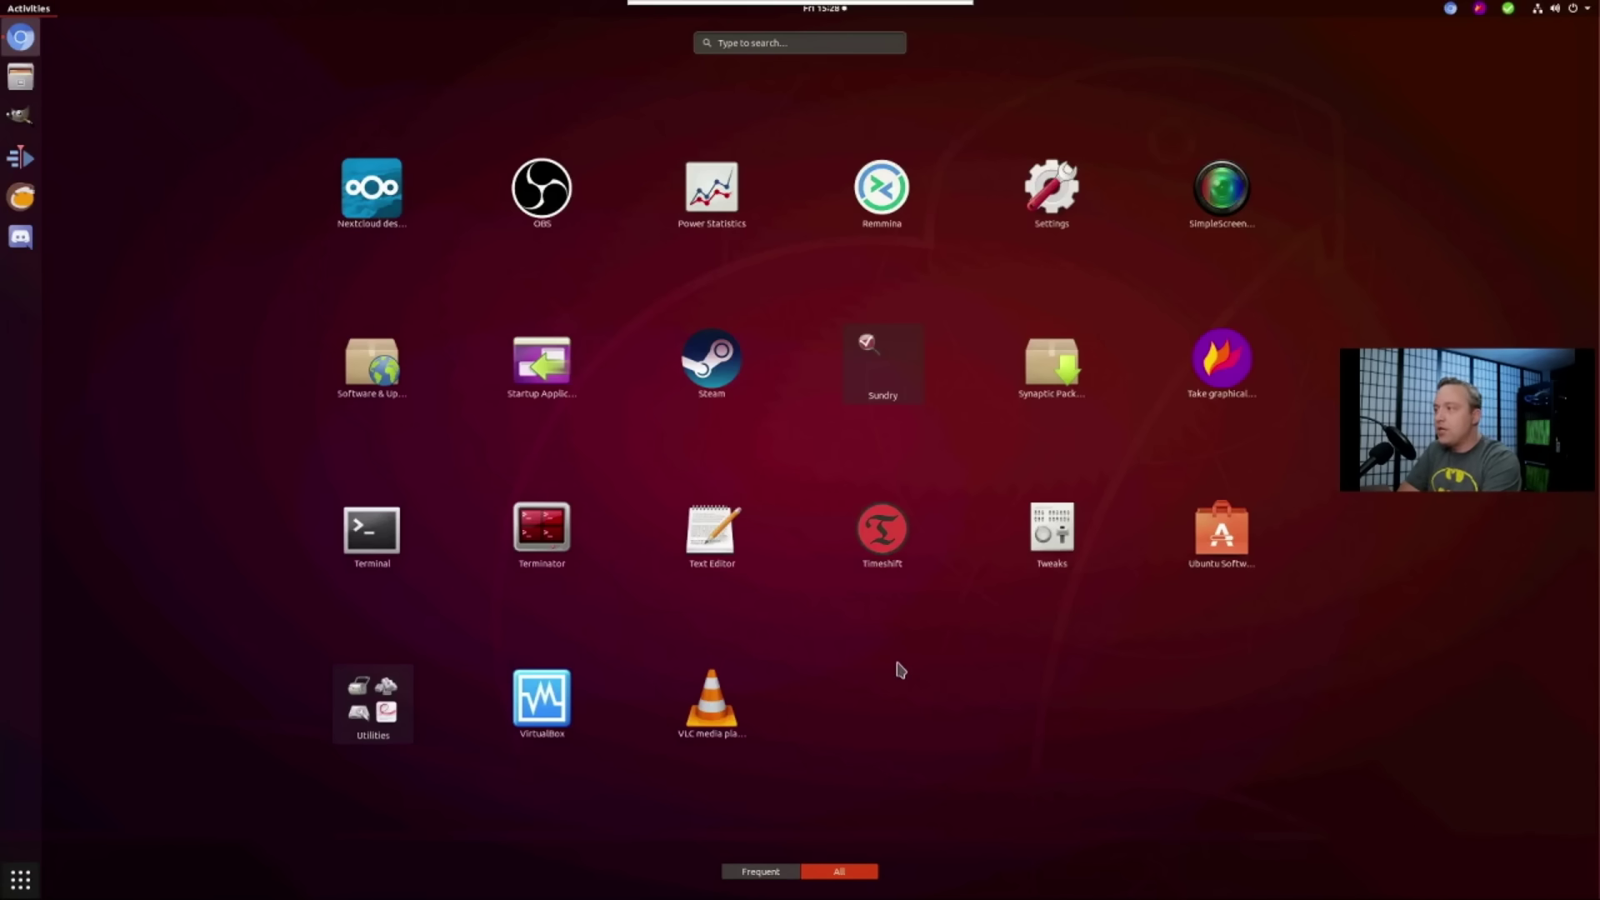
scroll(900, 669, "up", 1)
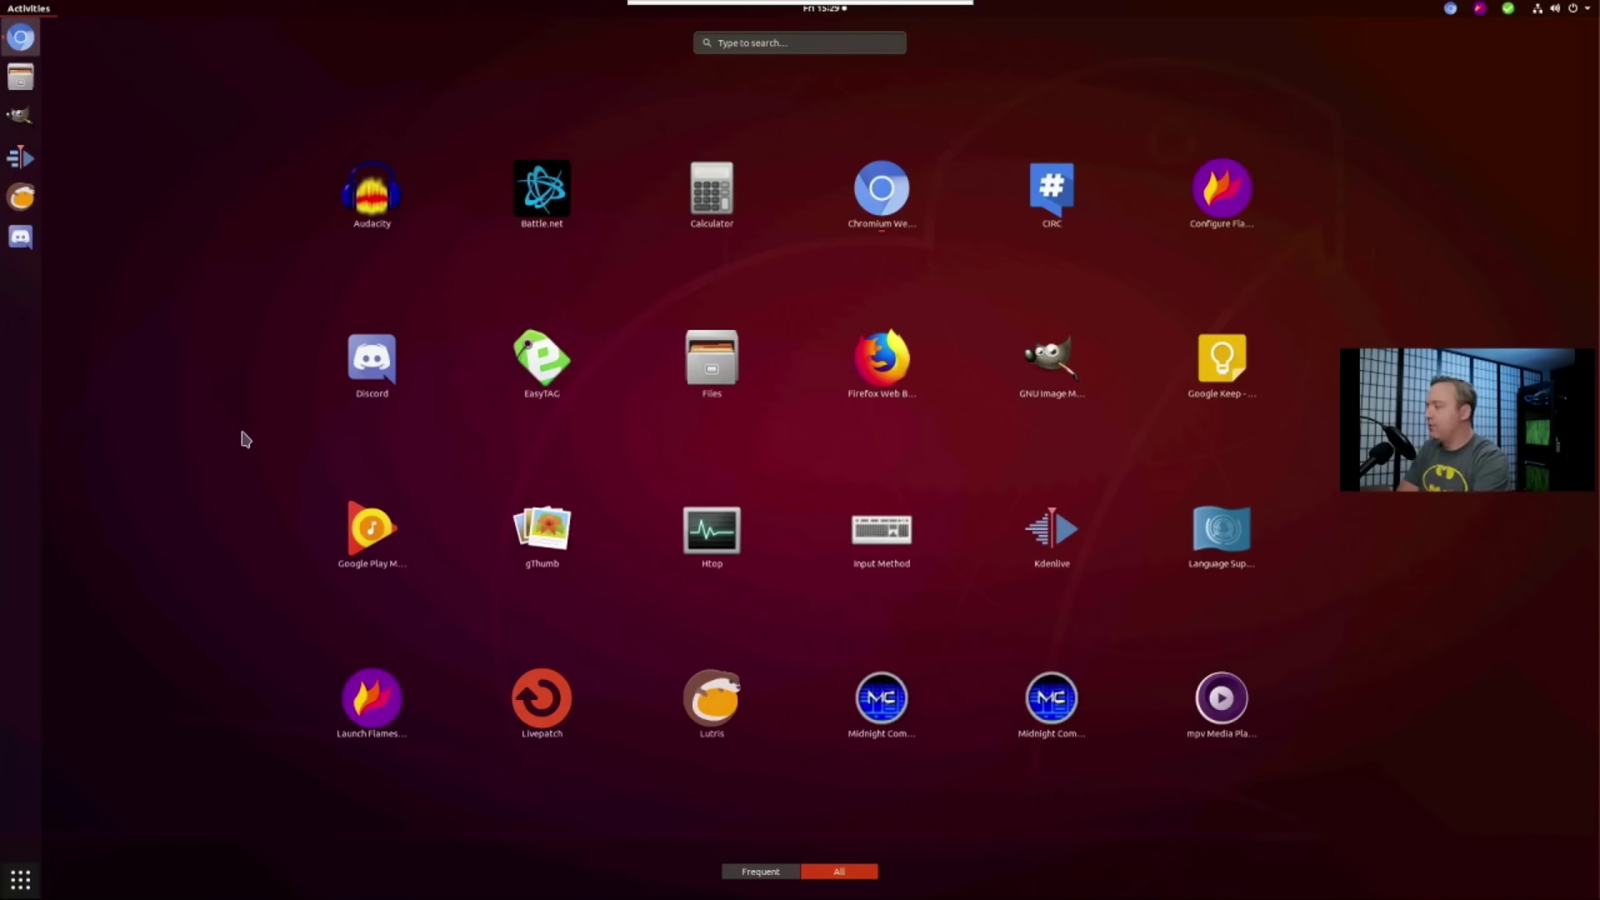
left_click(367, 392)
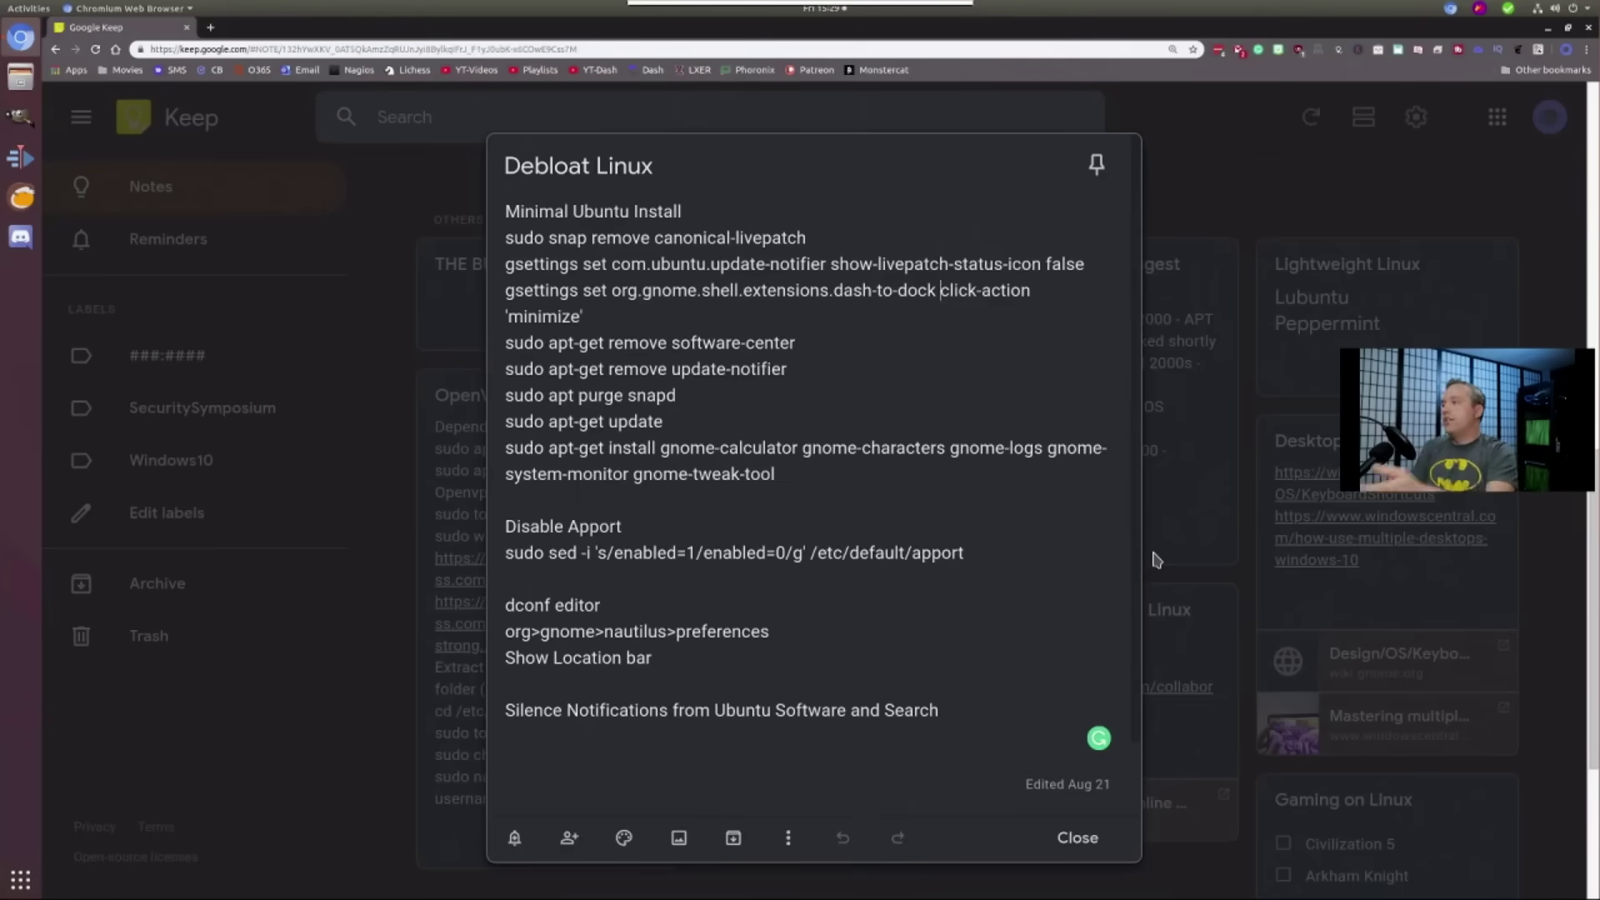
Read through the Debloat Linux note, starting at its Show Location bar line
left_click(916, 655)
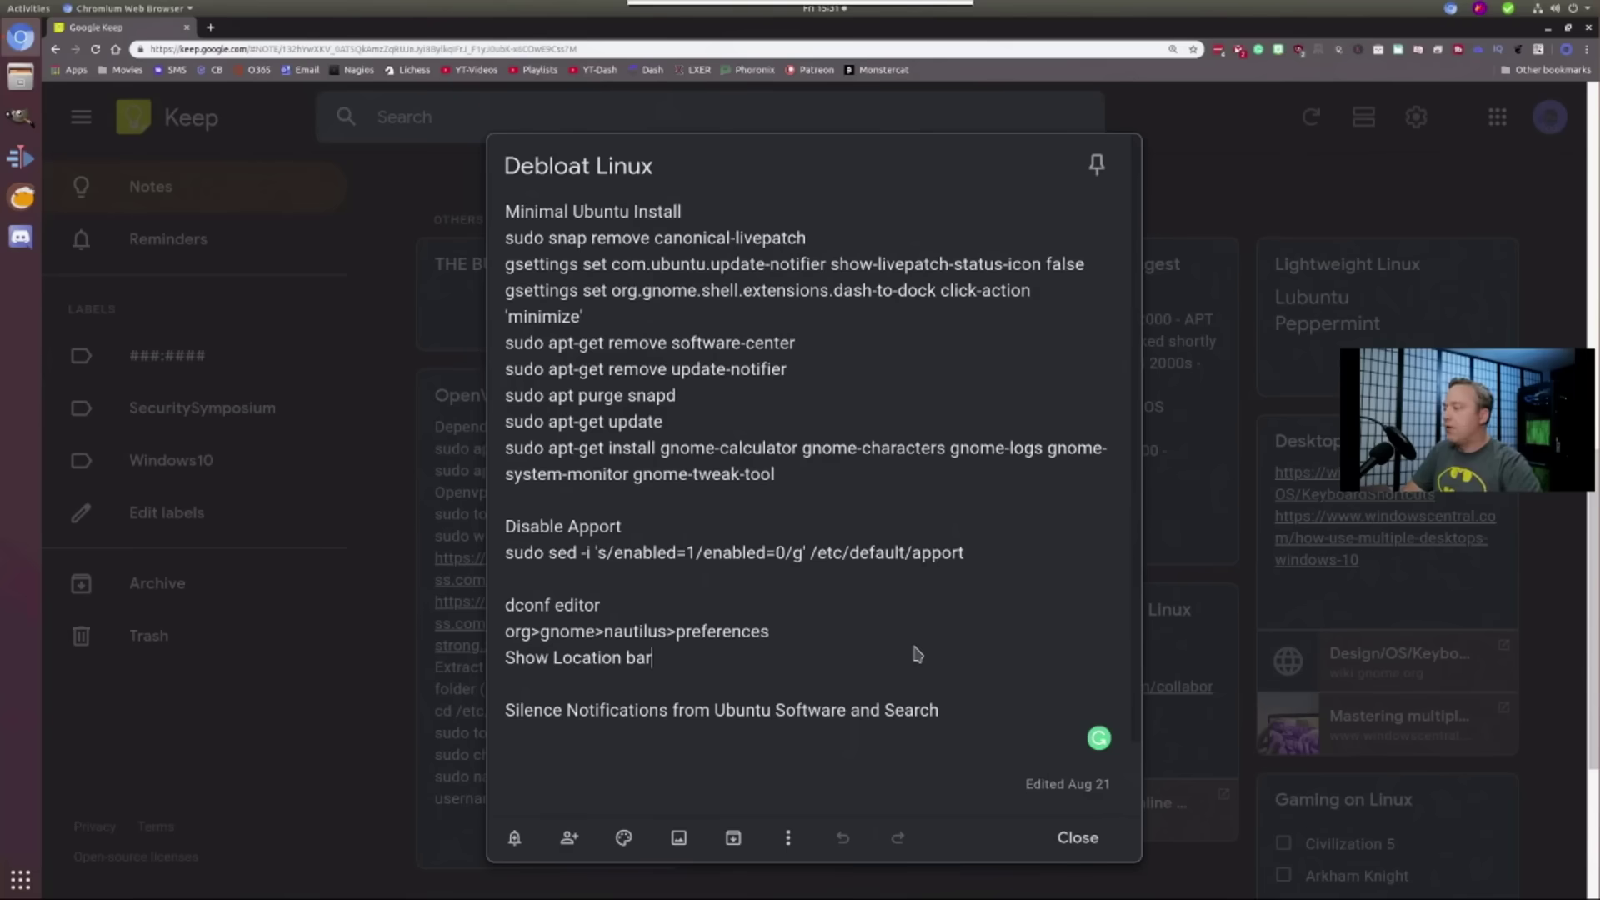
Close the Debloat Linux note and select the one-line wget install command for Ubuntu18-setup
left_click(1080, 837)
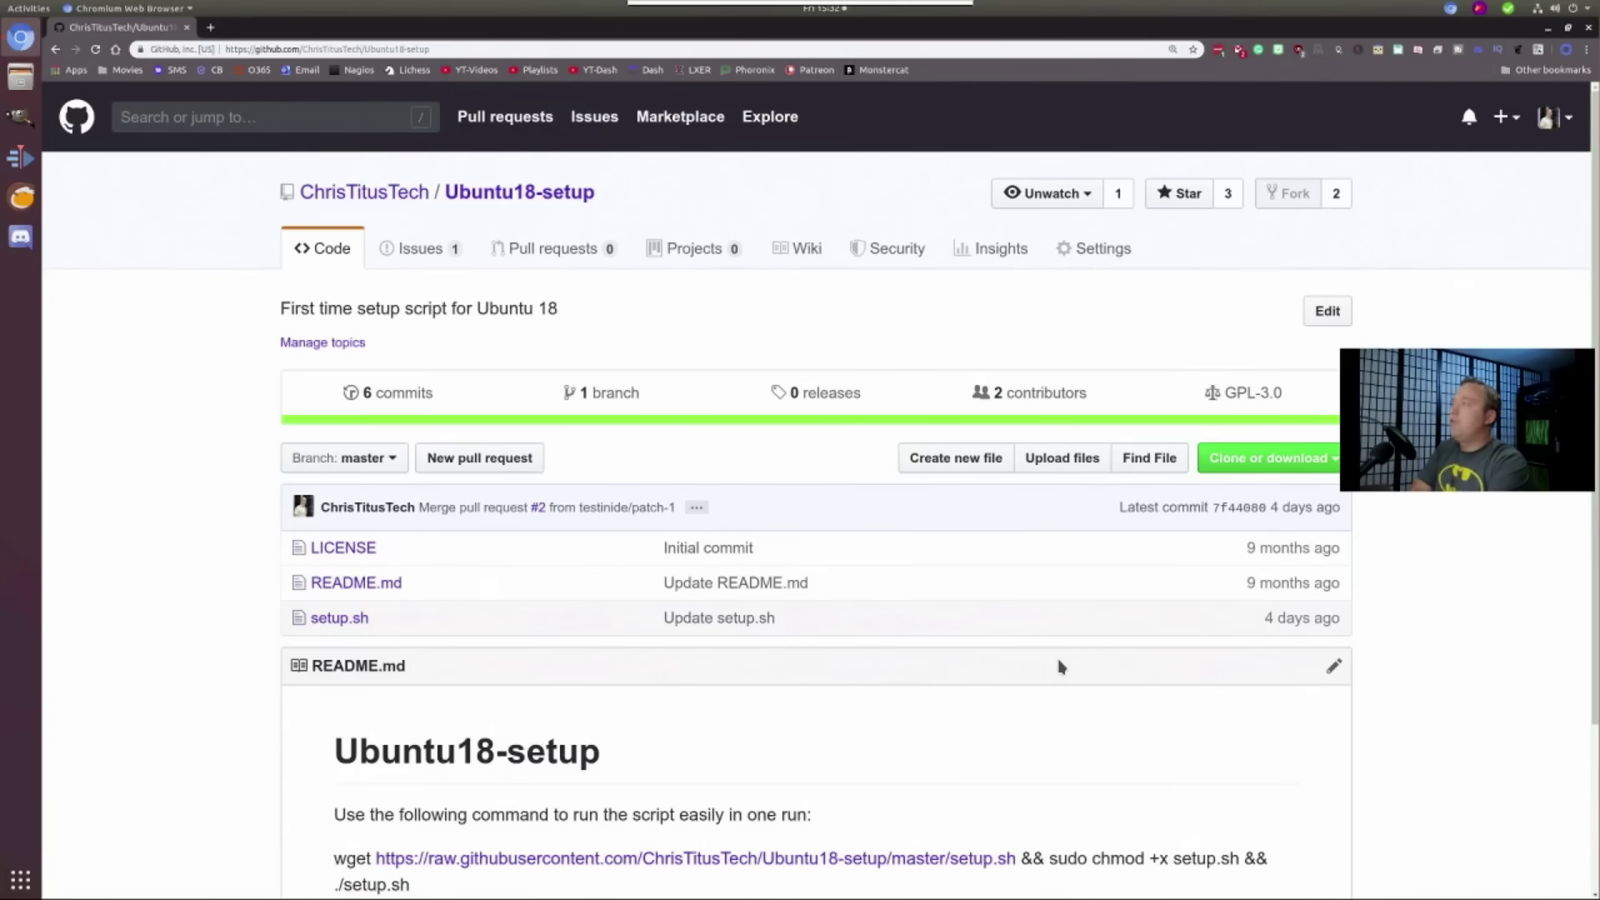
scroll(1059, 670, "down", 1)
scroll(1057, 672, "down", 3)
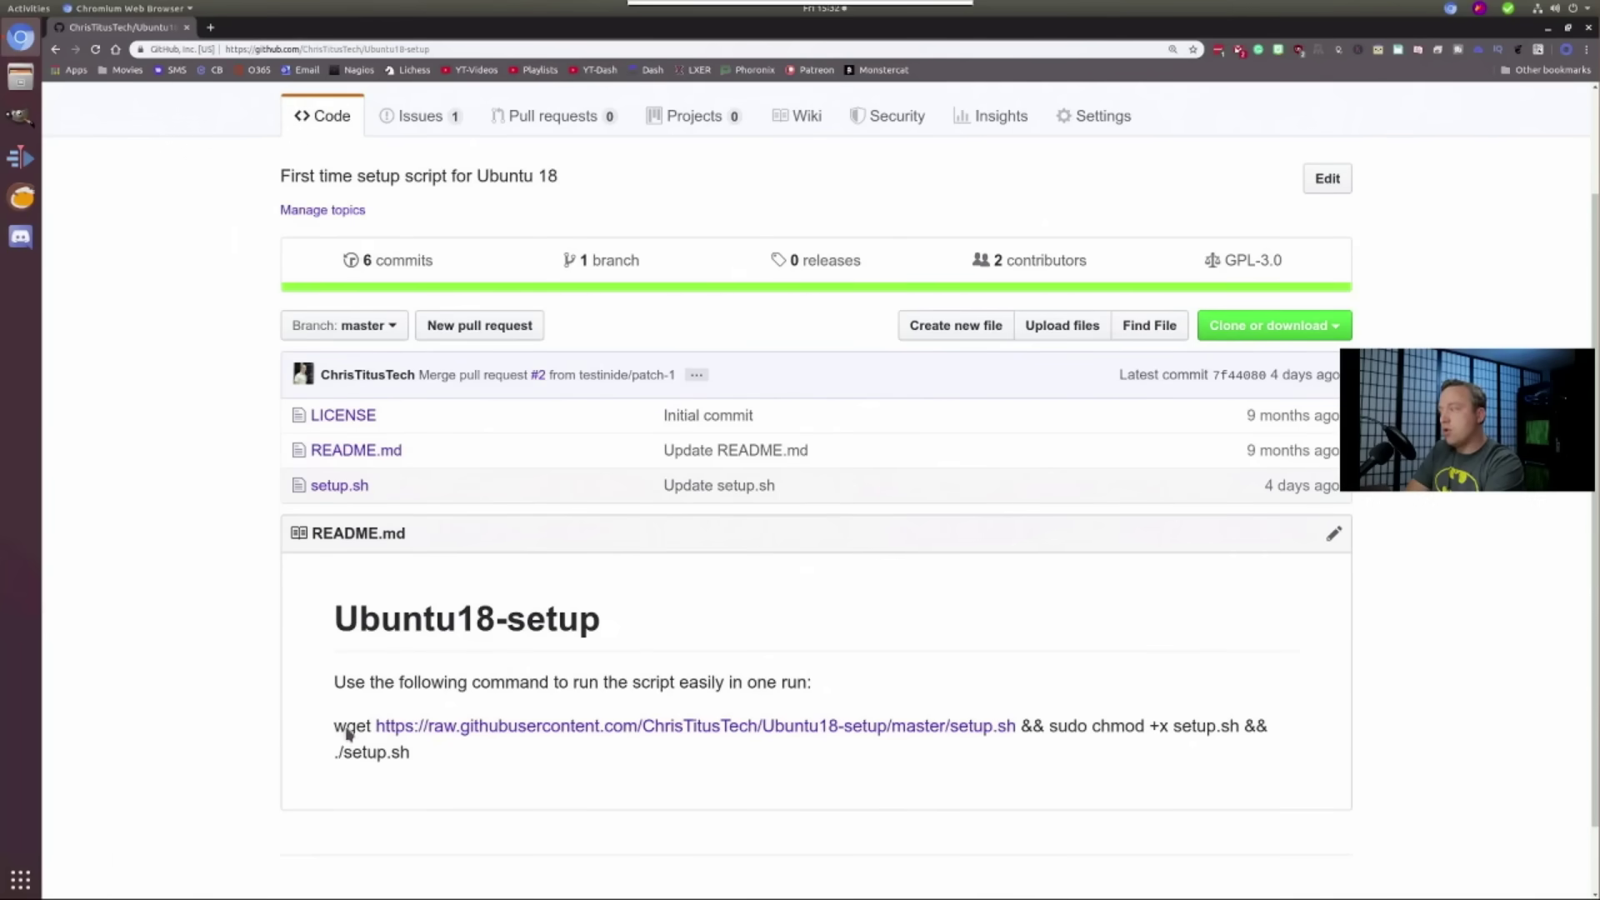
left_click_drag(337, 732, 414, 761)
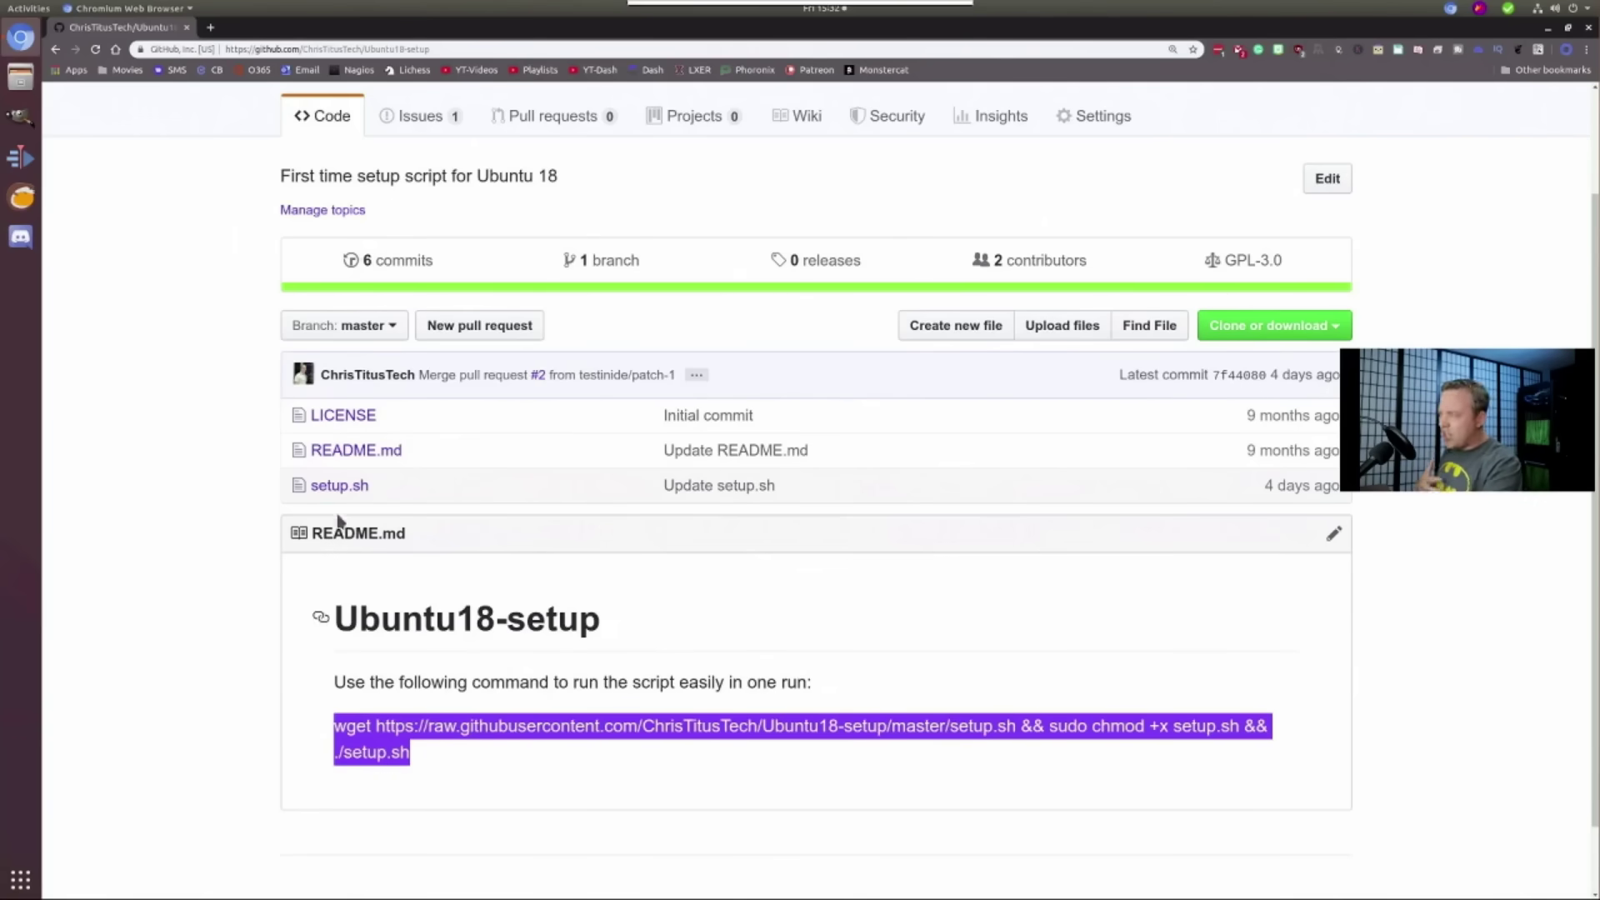
Open setup.sh and read down to line 15, highlighting part of qt5-style-plugins
left_click(356, 488)
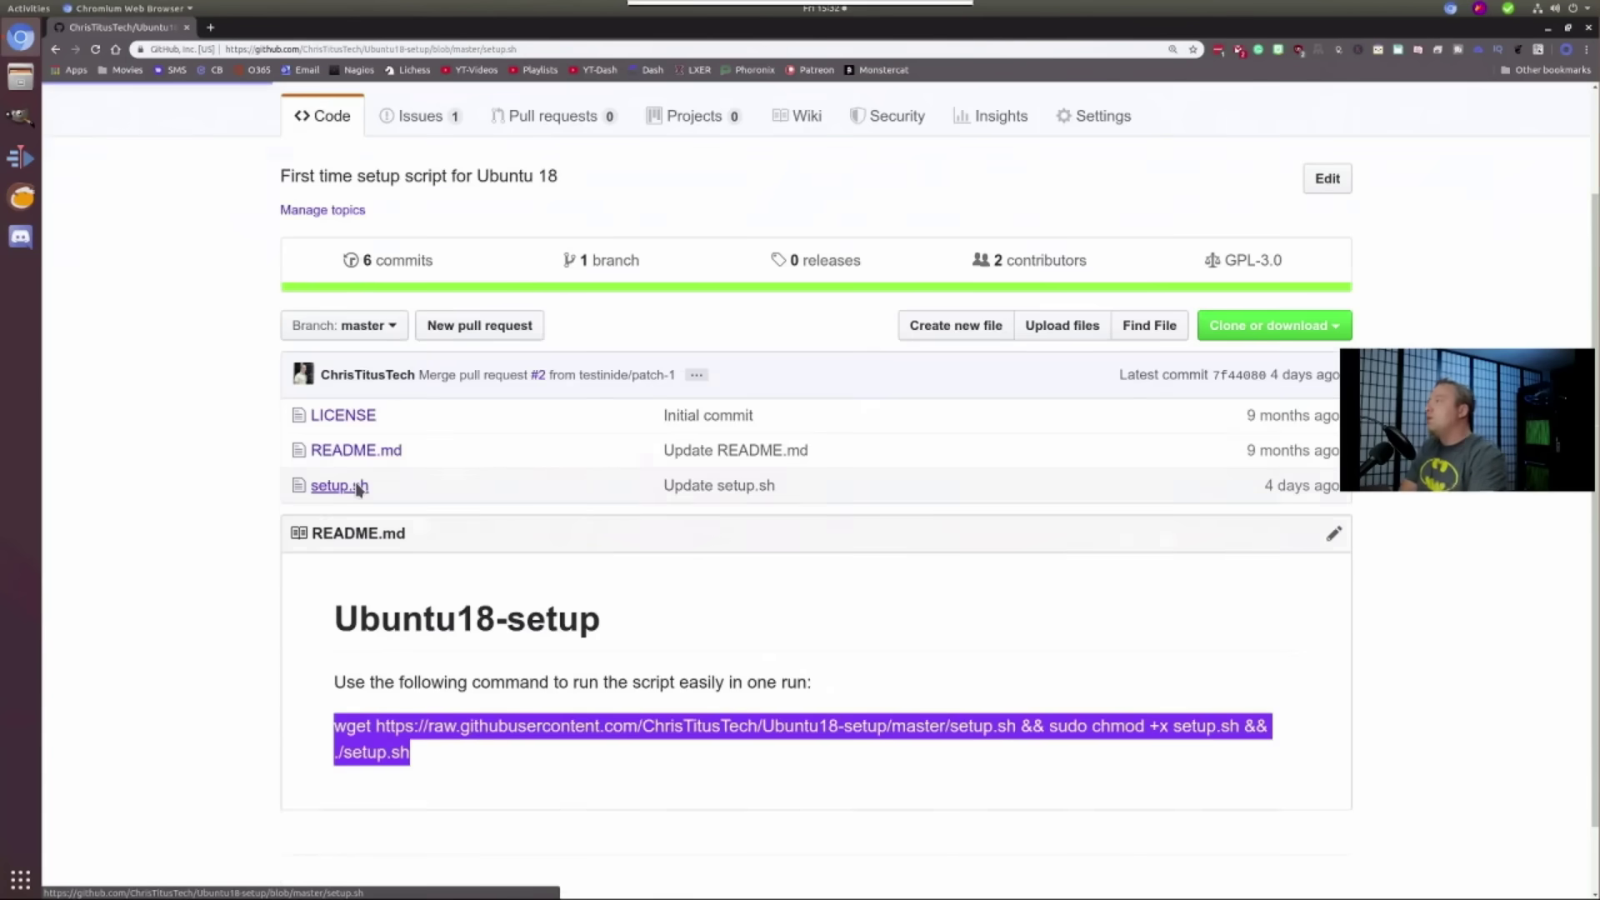
scroll(236, 548, "down", 1)
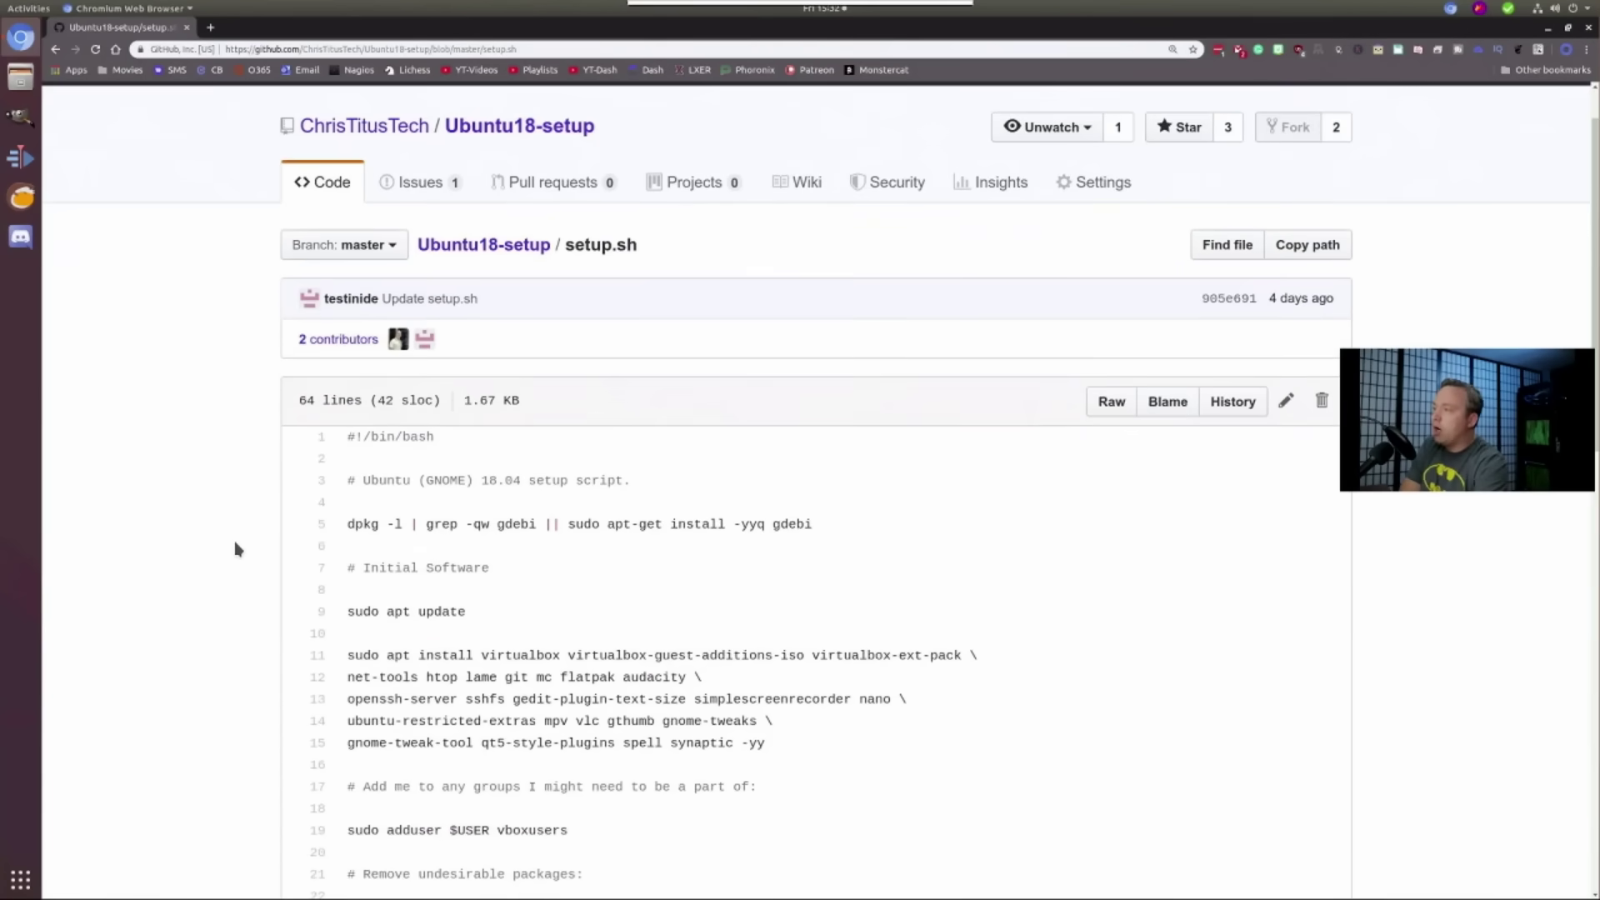
scroll(236, 548, "down", 4)
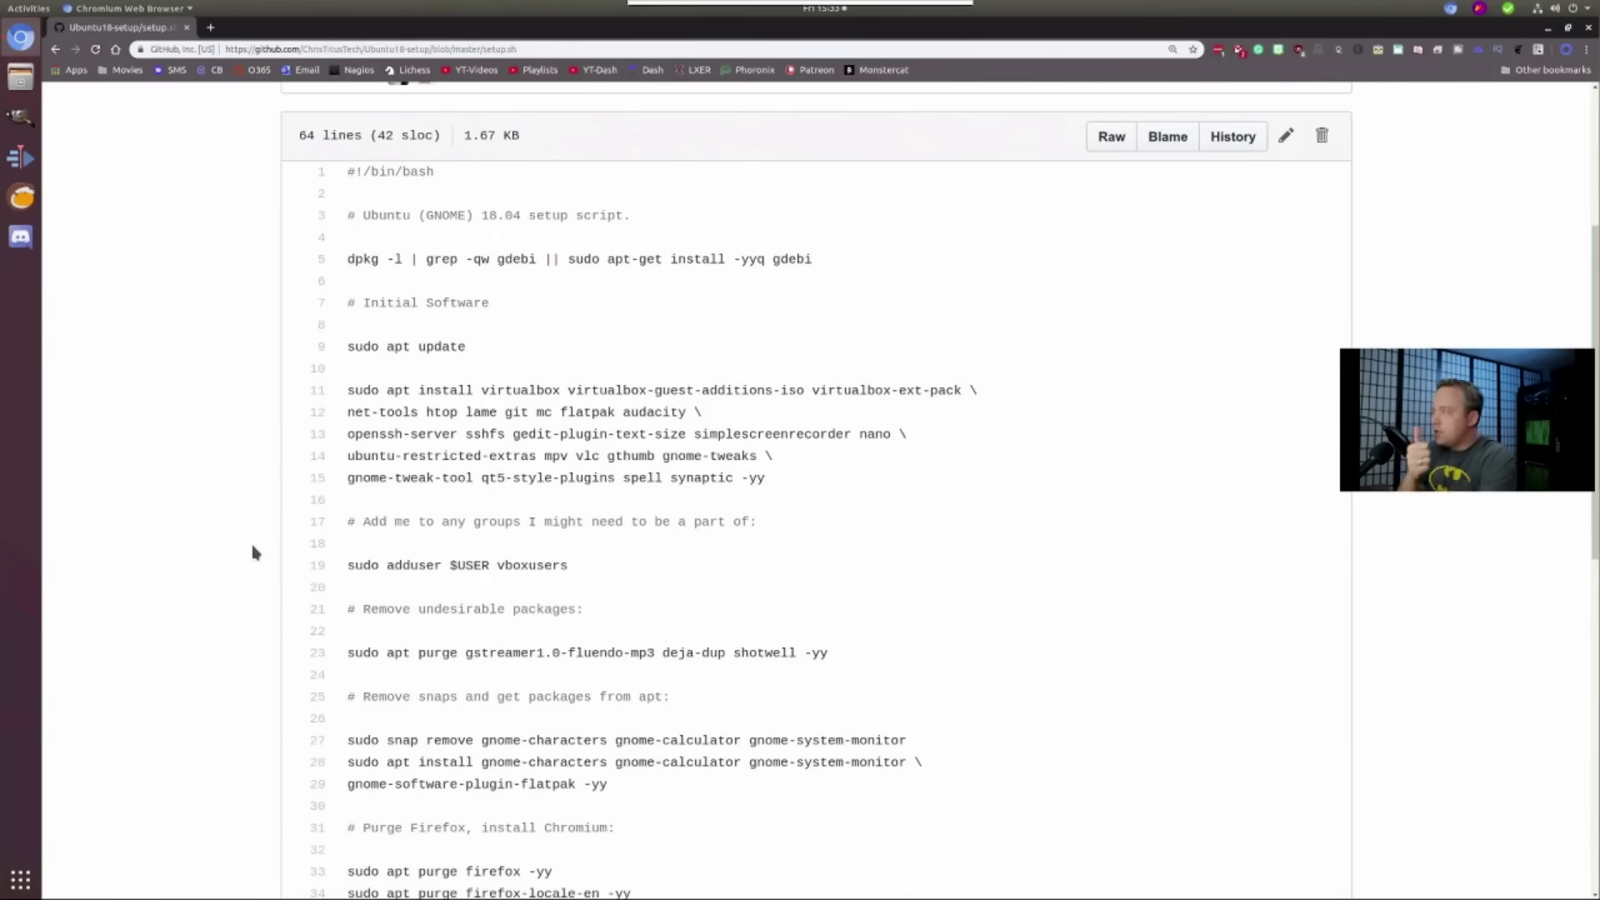
scroll(247, 542, "down", 1)
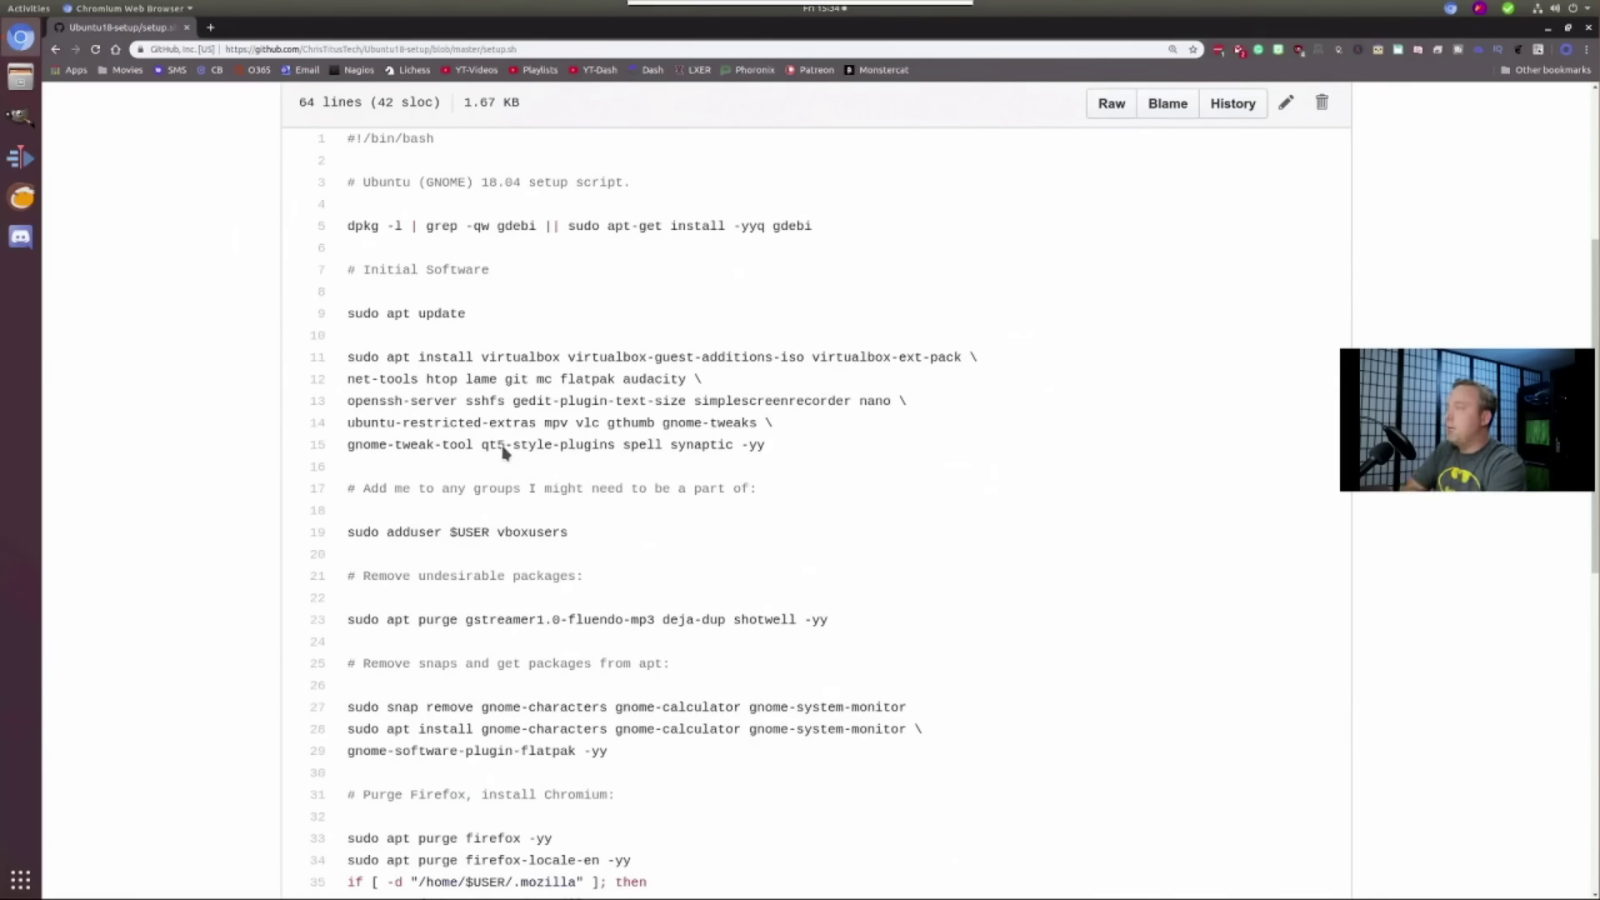
left_click_drag(489, 446, 602, 448)
Read further down setup.sh and highlight the Purge Firefox block, lines 31–42
left_click(591, 447)
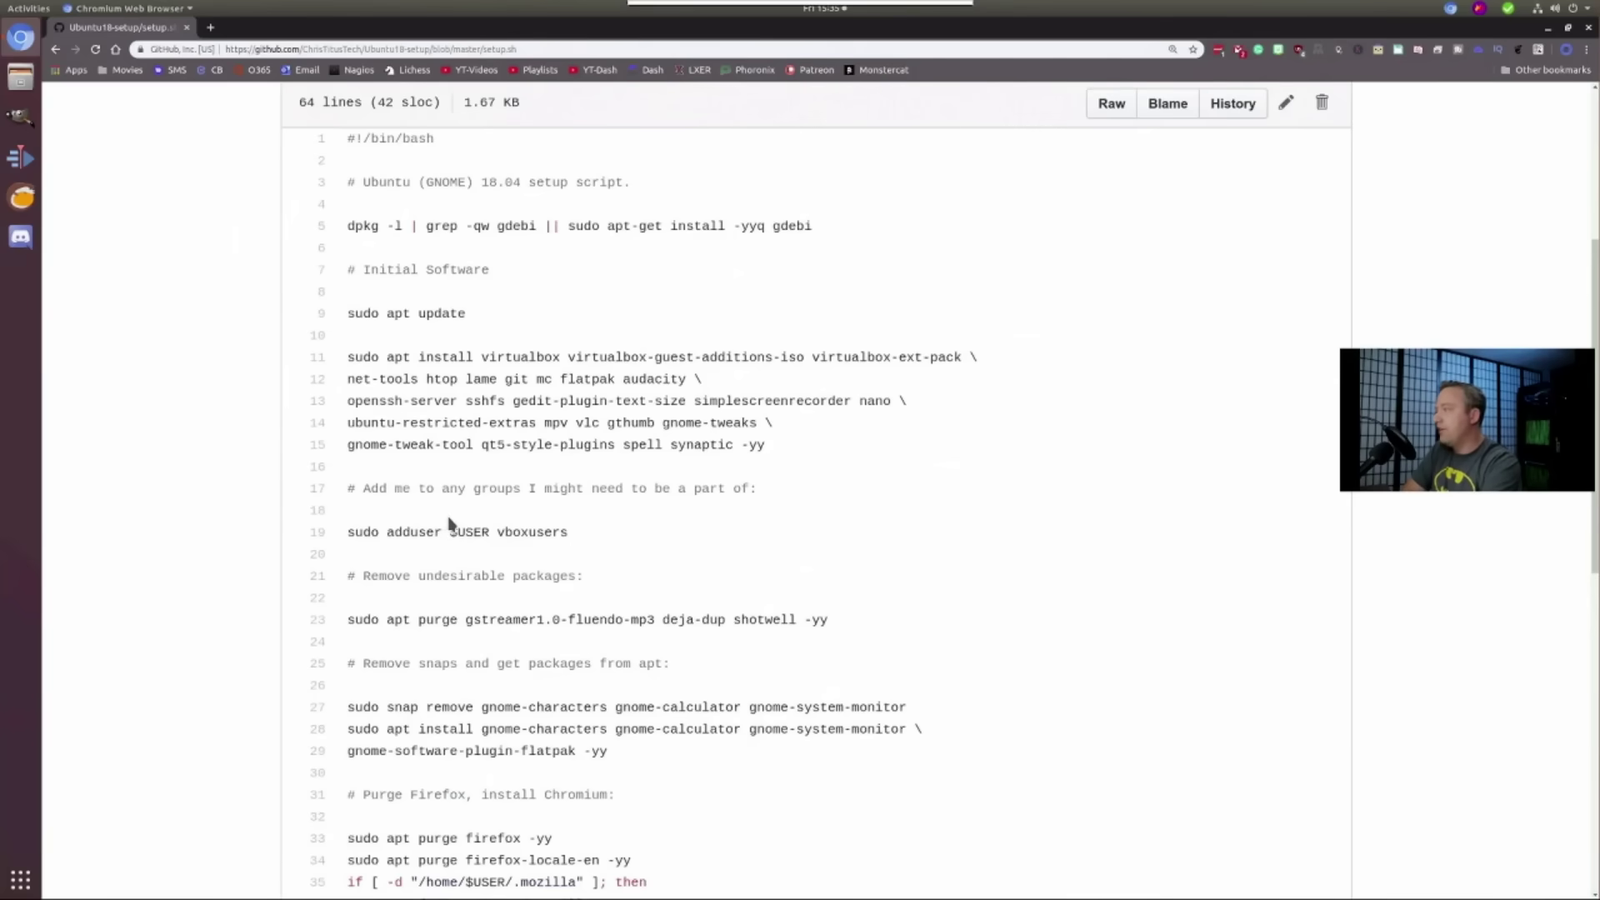
scroll(450, 524, "down", 3)
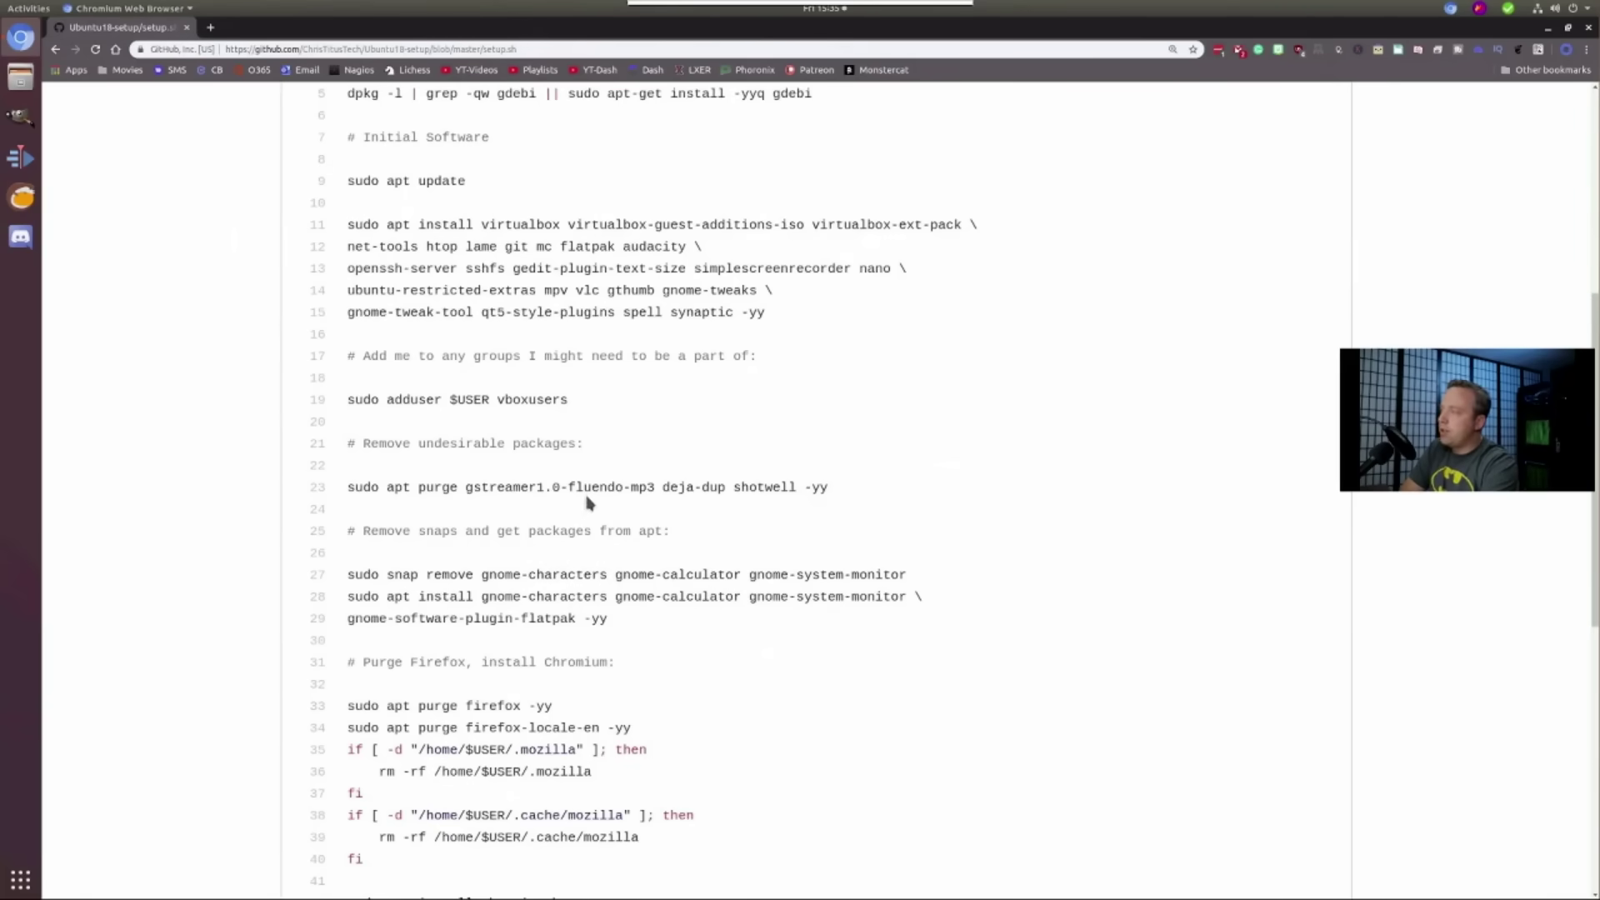
scroll(433, 558, "down", 2)
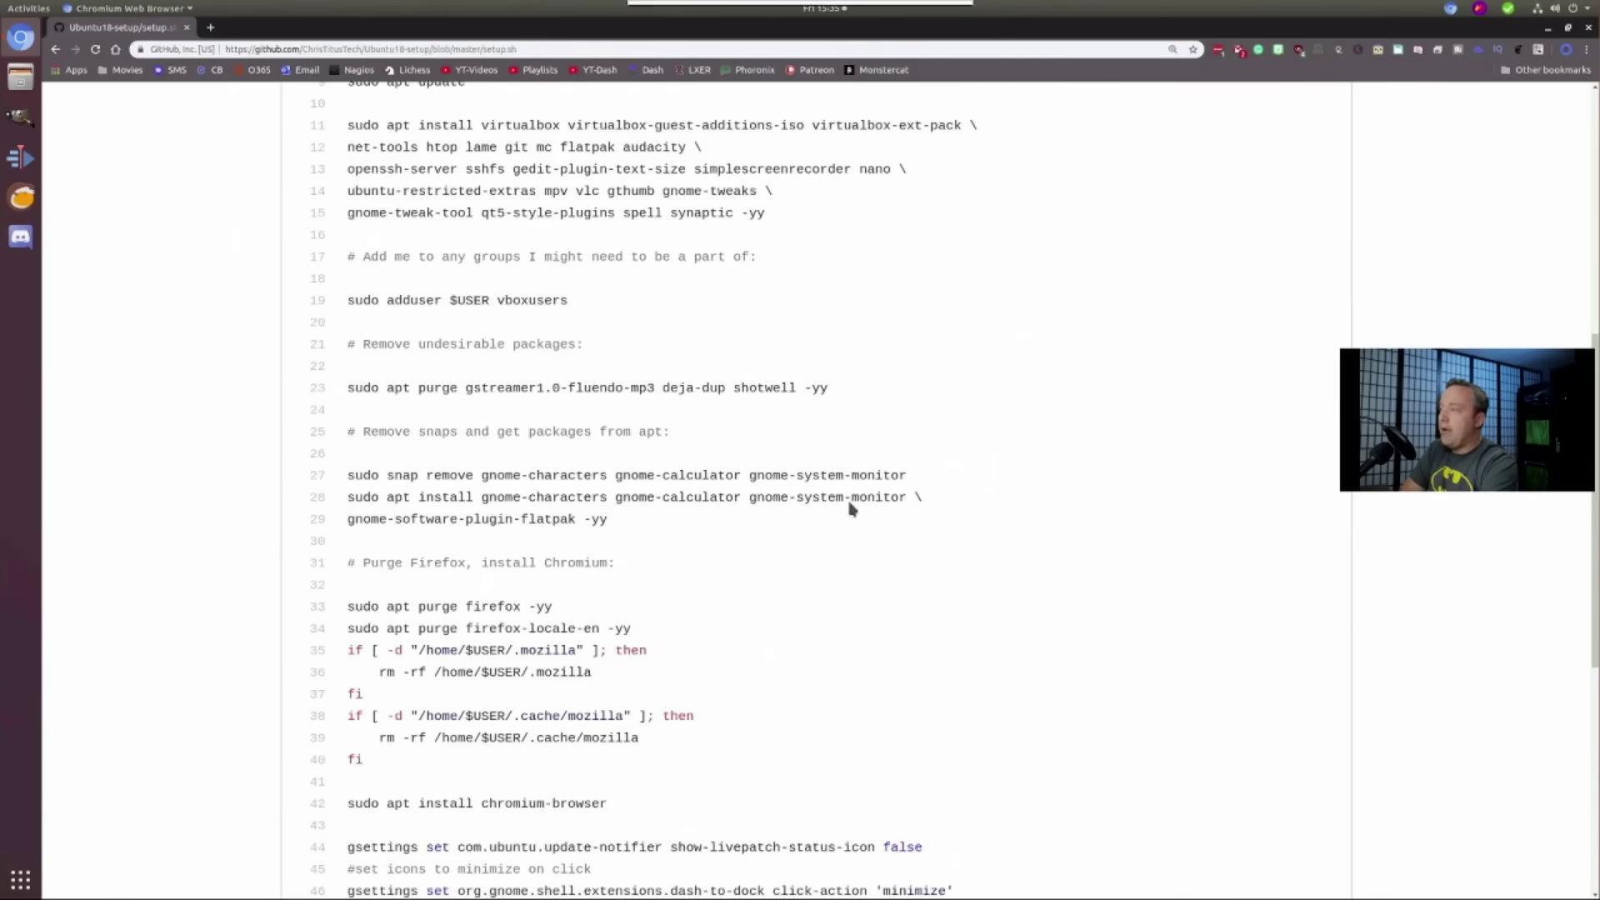
scroll(454, 541, "down", 1)
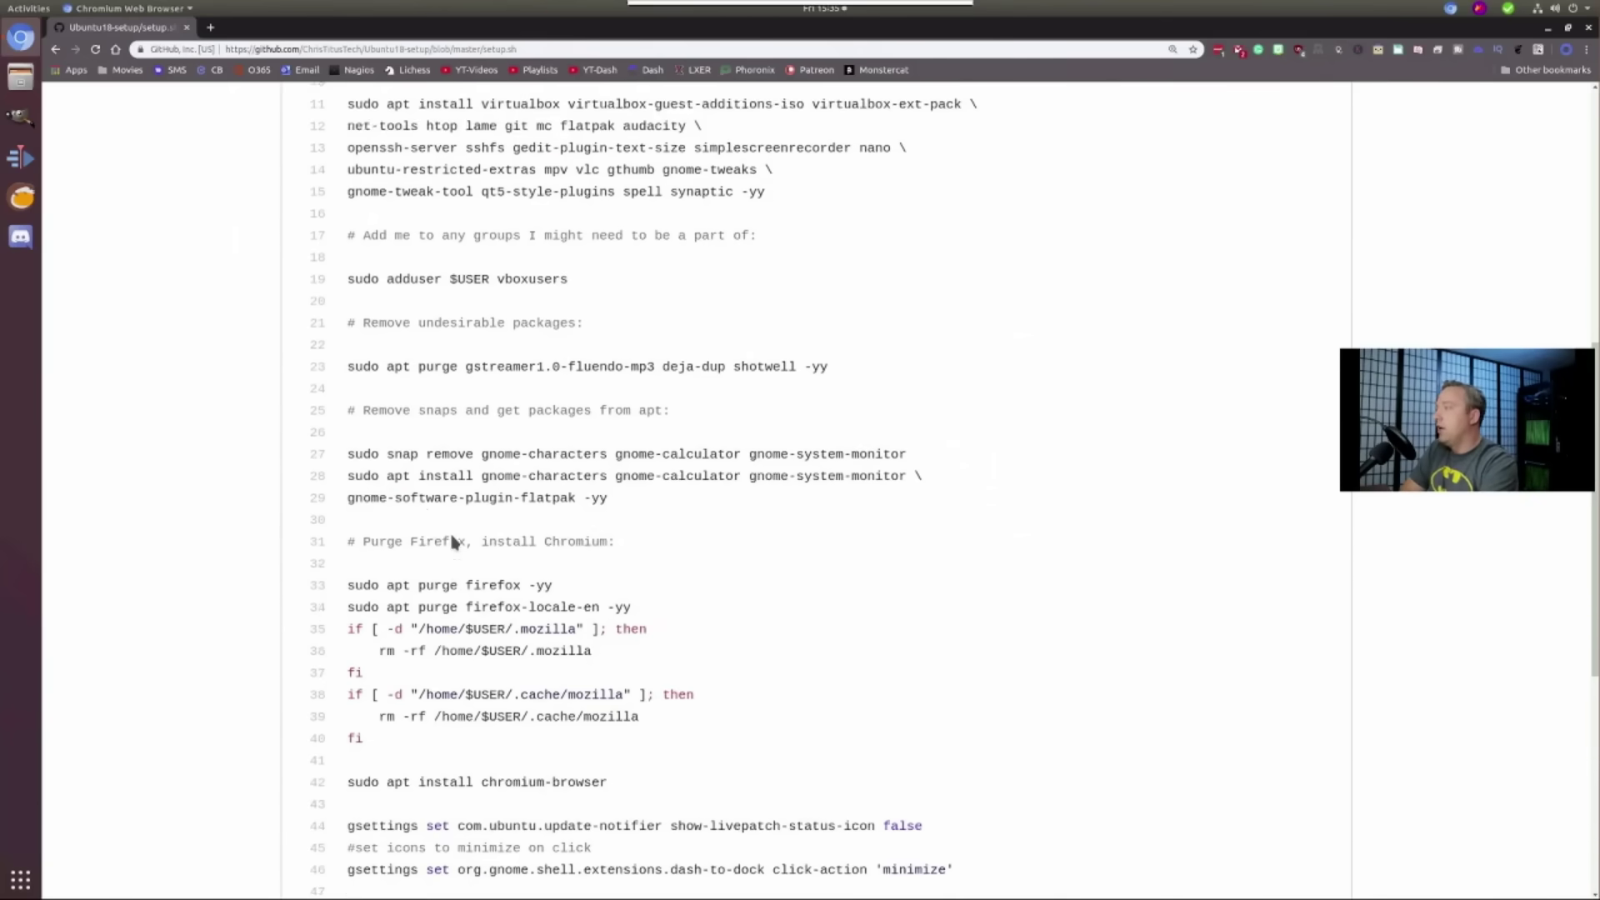
scroll(454, 541, "down", 1)
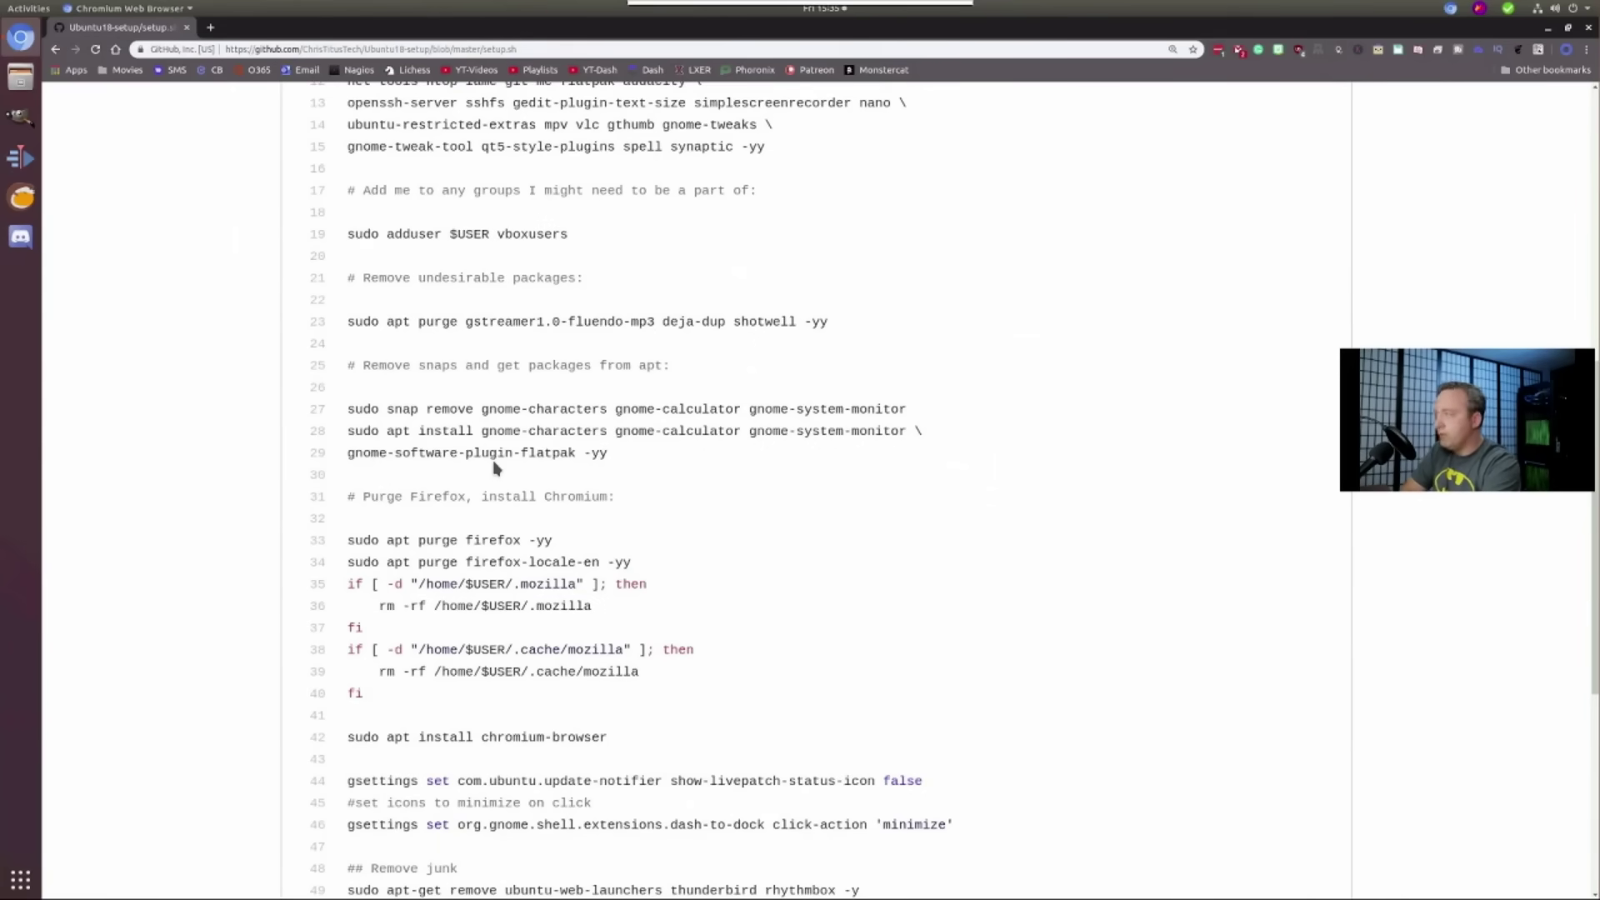
scroll(464, 507, "down", 1)
scroll(464, 508, "down", 1)
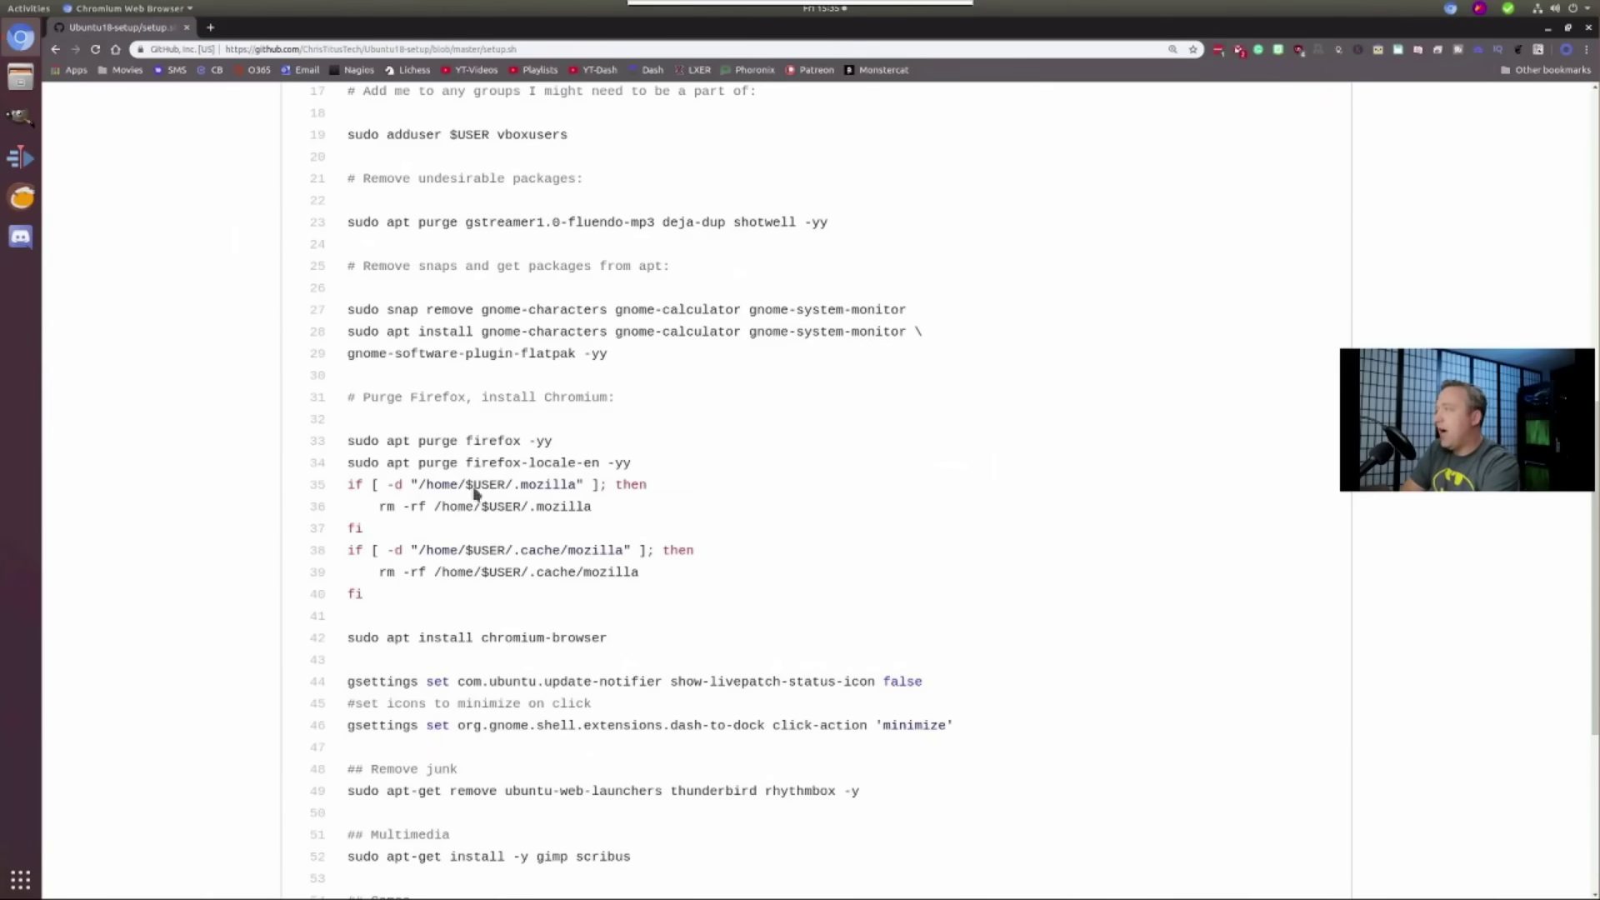
scroll(529, 550, "down", 1)
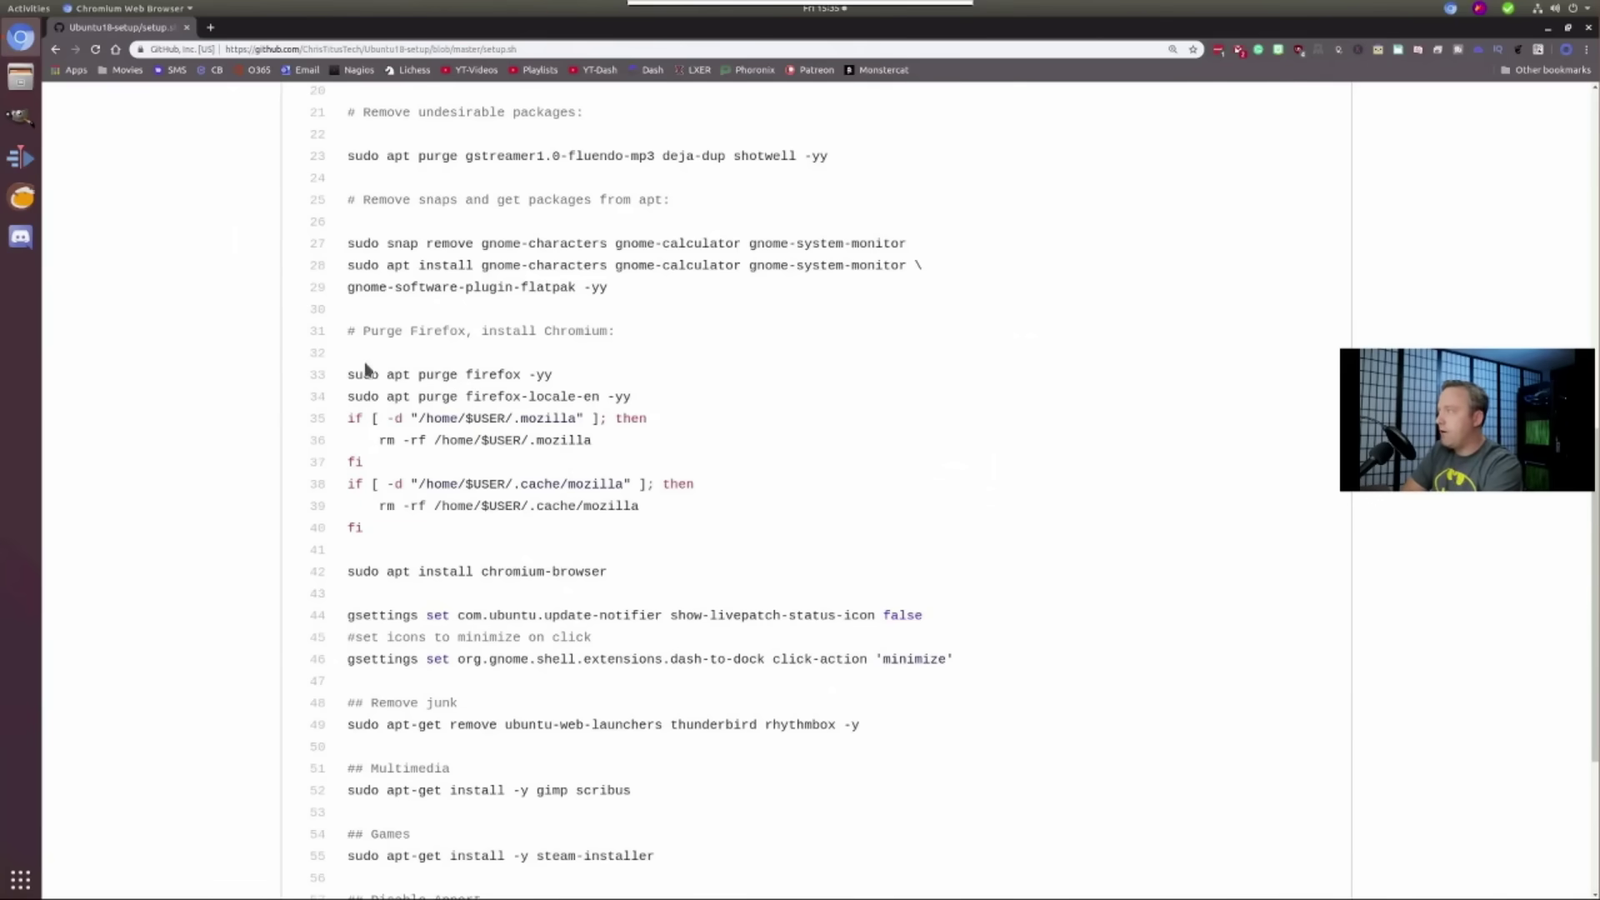
left_click_drag(350, 334, 640, 588)
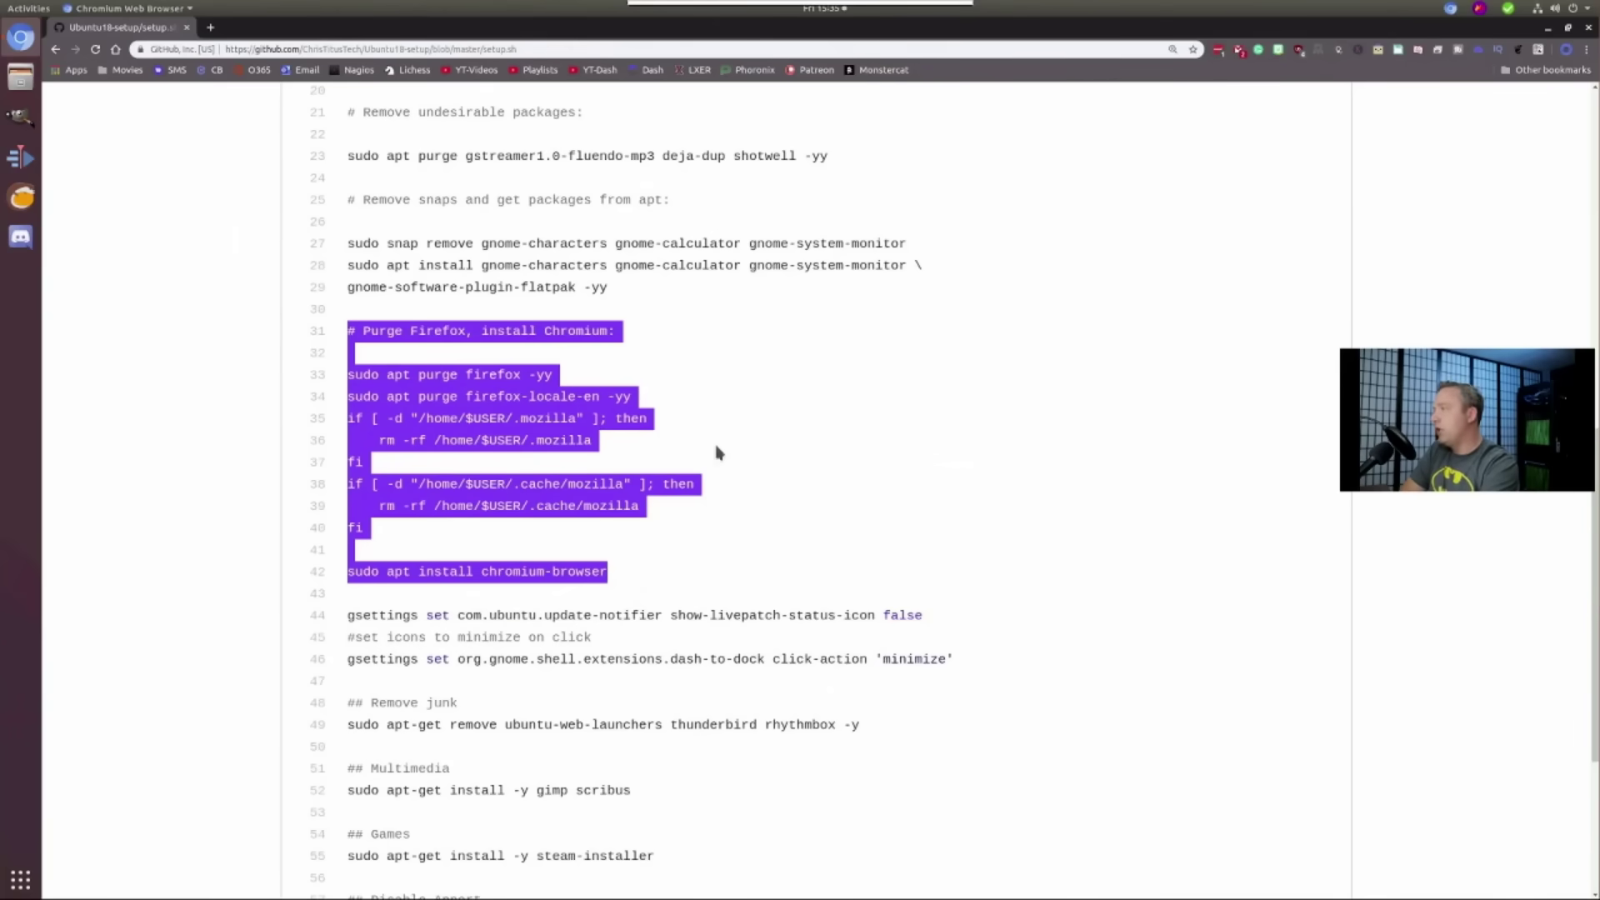
Clear the lines 31–42 highlight and read setup.sh to its final reboot notice
scroll(728, 468, "down", 1)
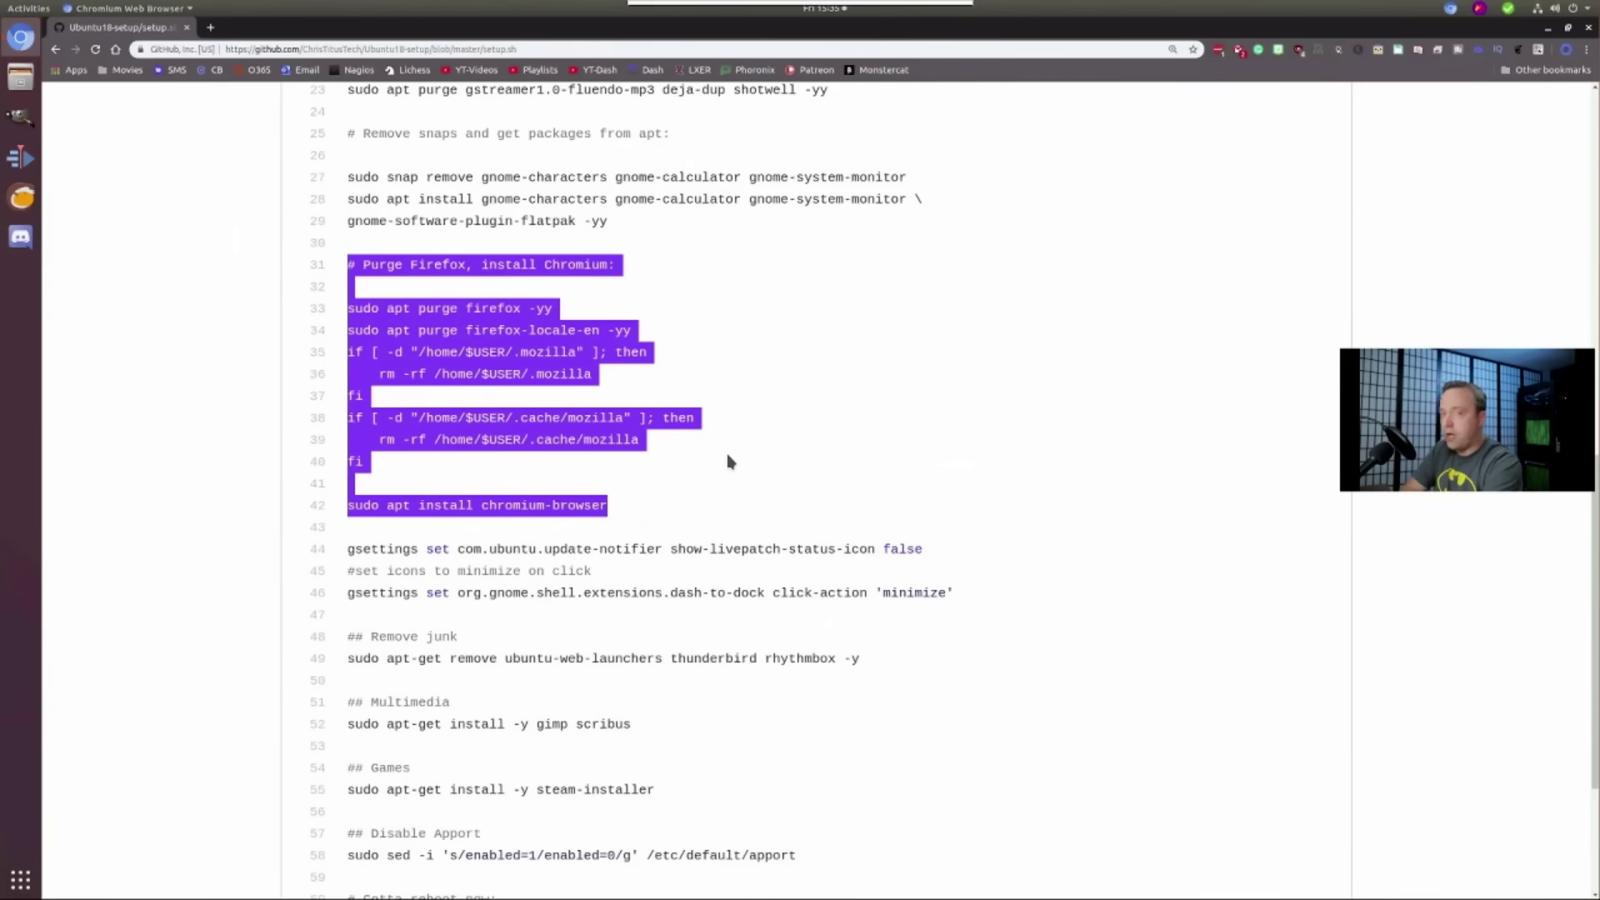
scroll(725, 467, "down", 1)
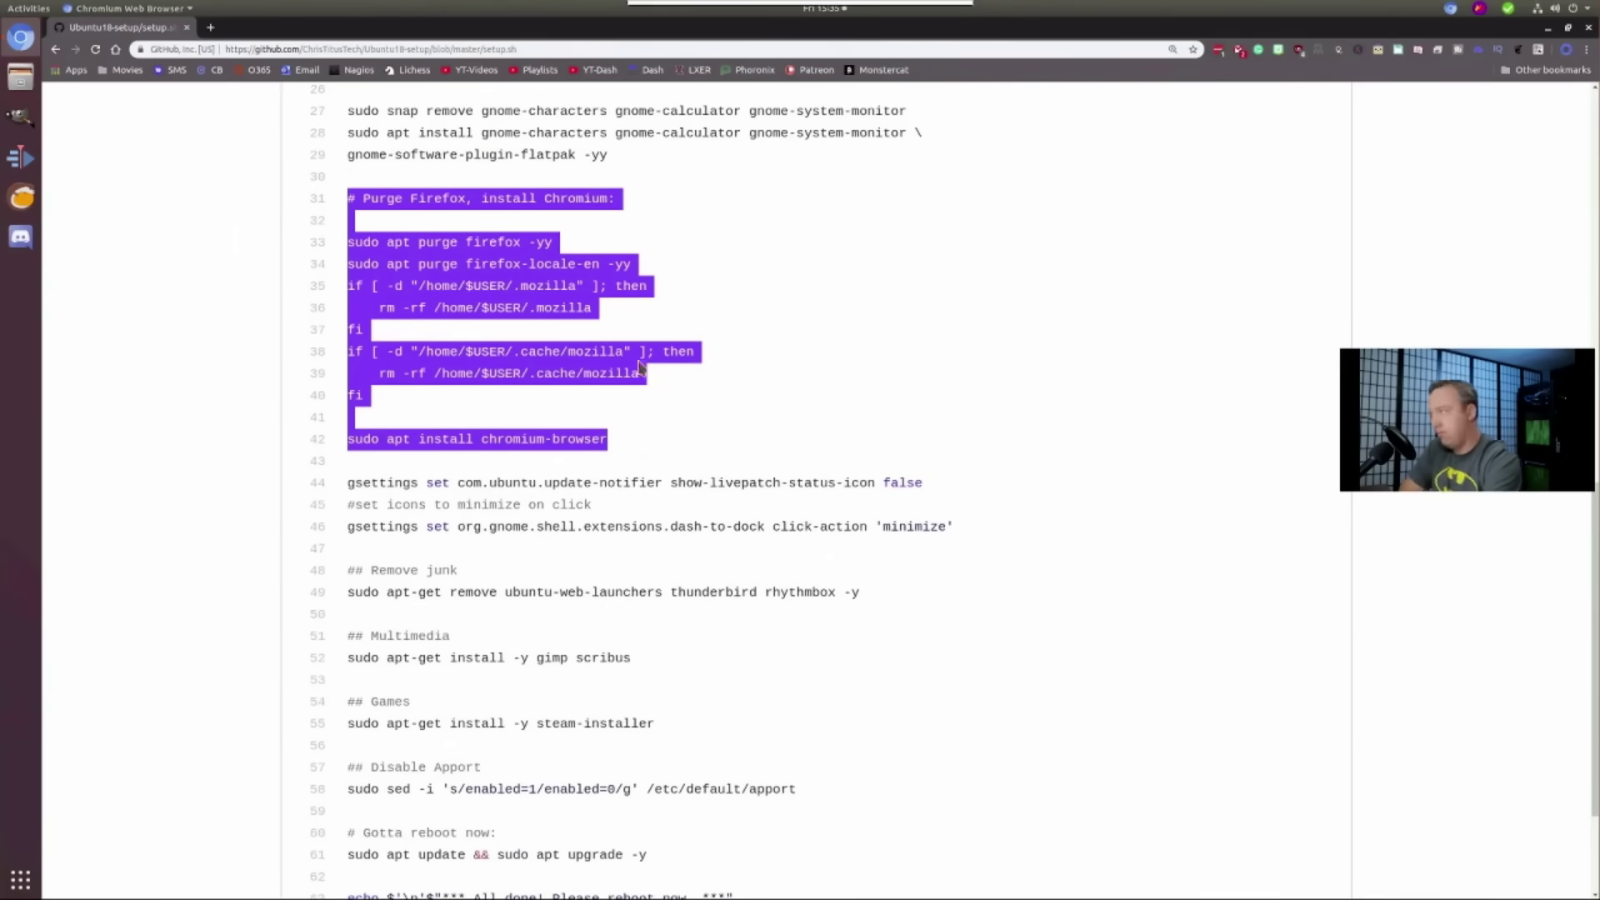
scroll(648, 455, "down", 1)
scroll(649, 455, "down", 1)
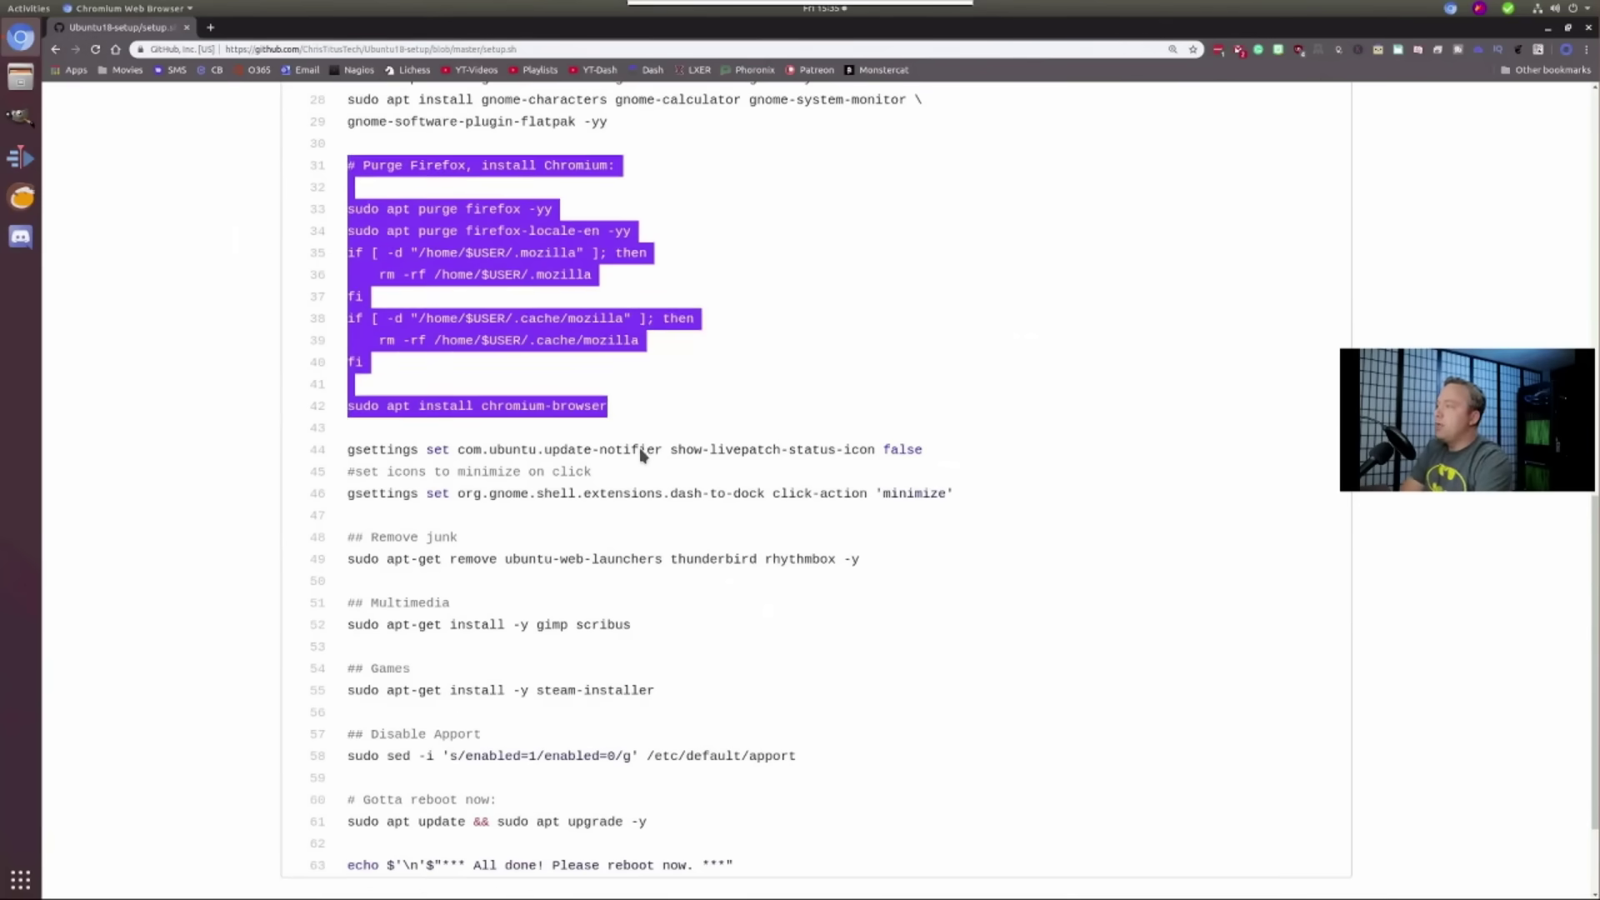
left_click(642, 454)
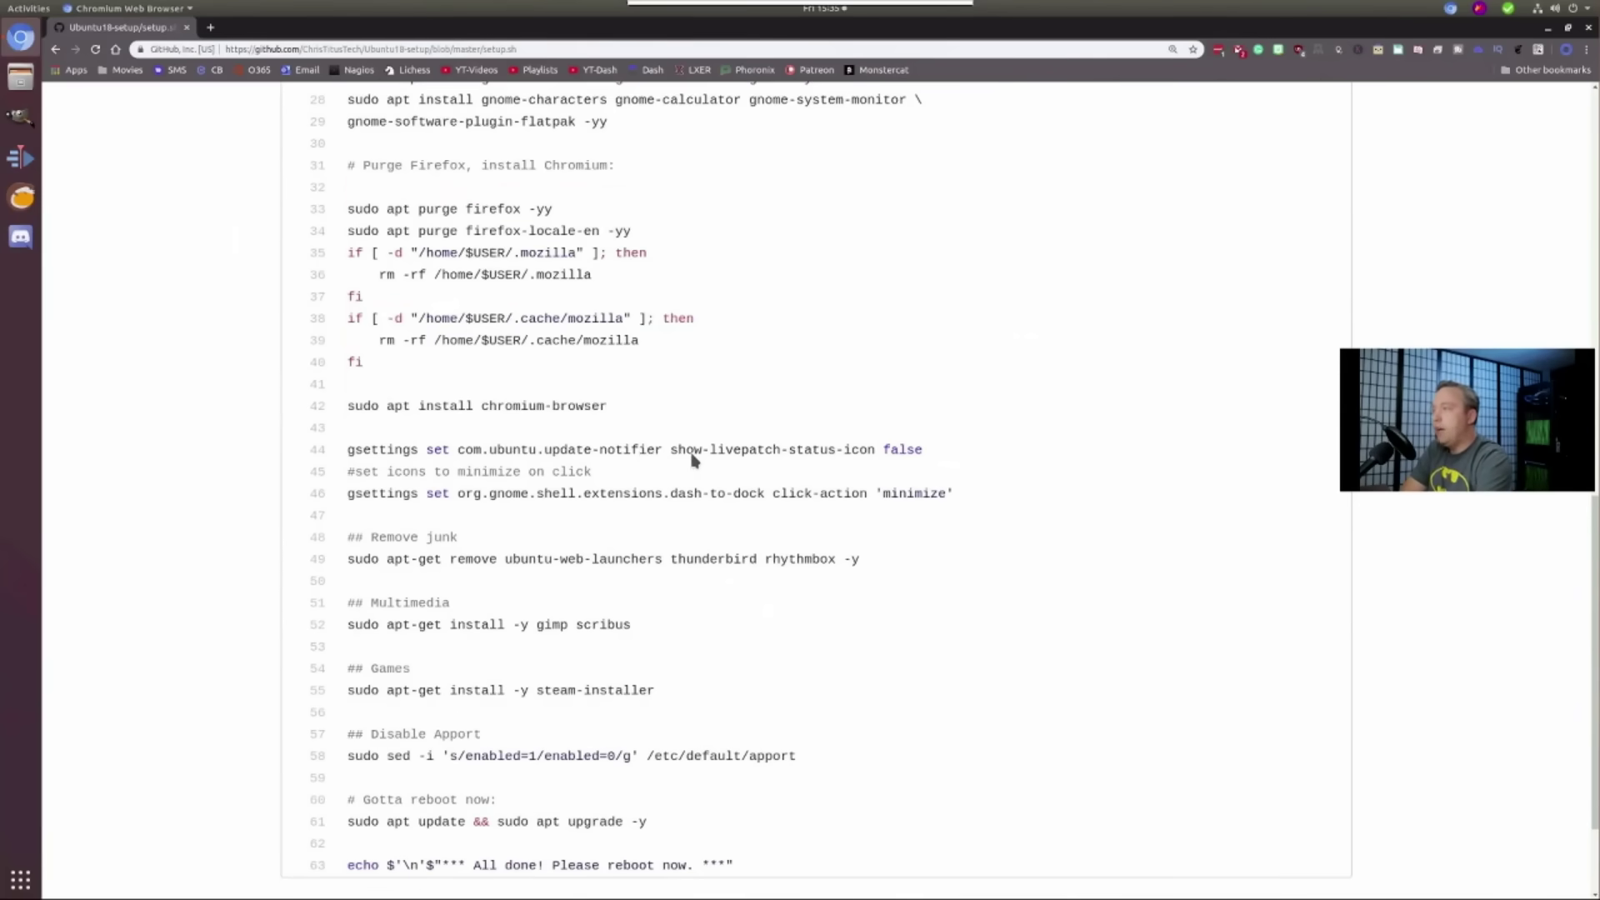
scroll(694, 465, "down", 1)
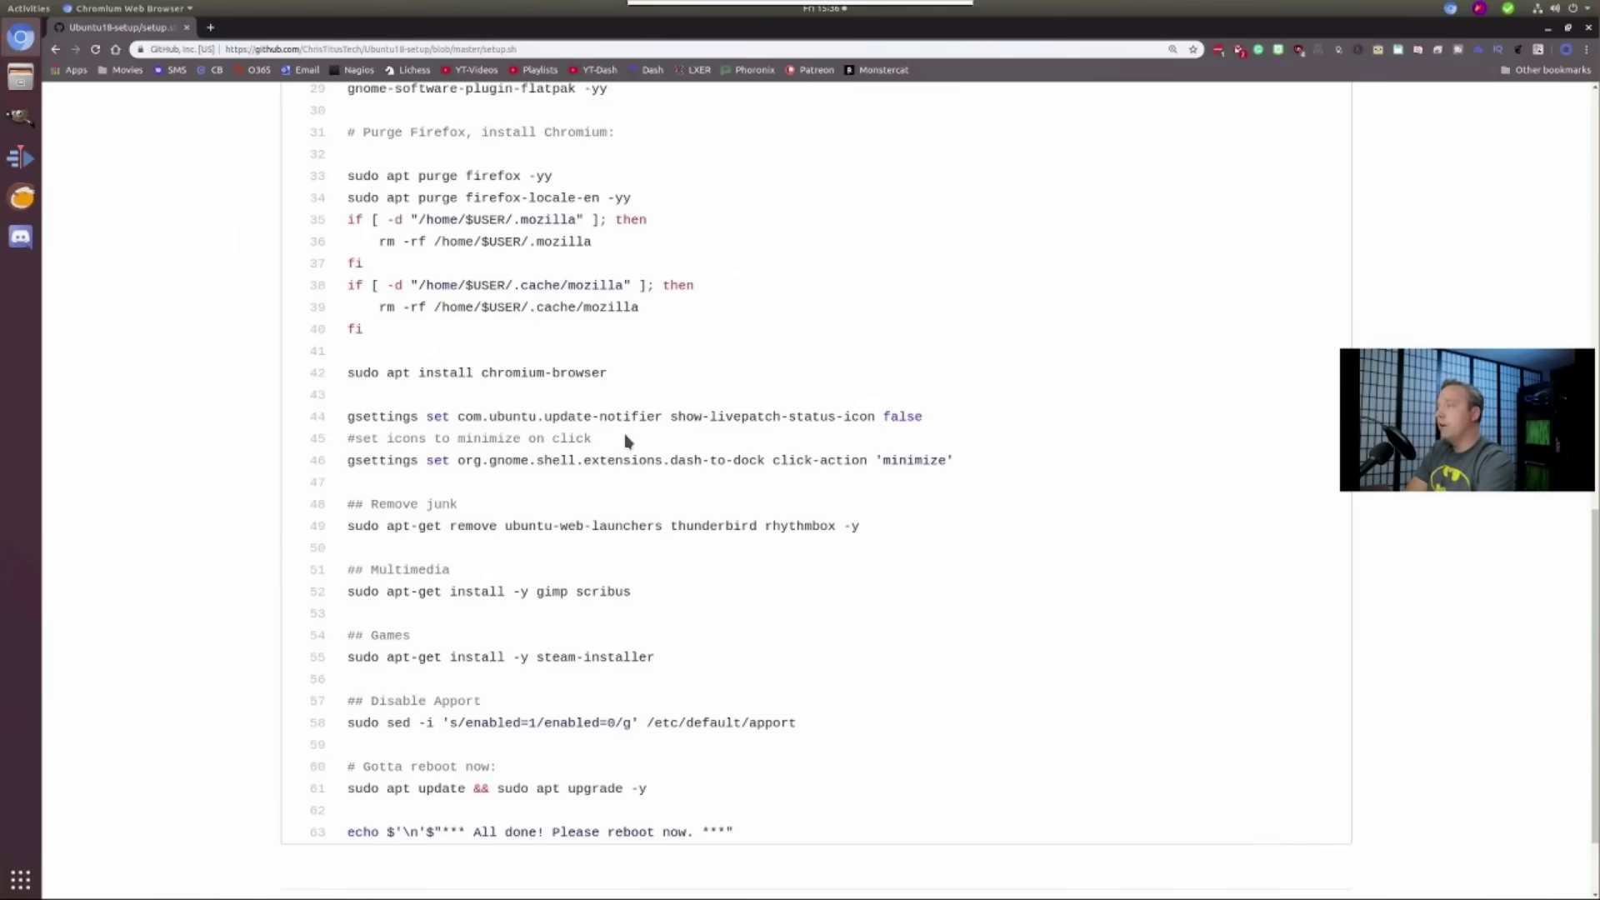
scroll(591, 450, "down", 1)
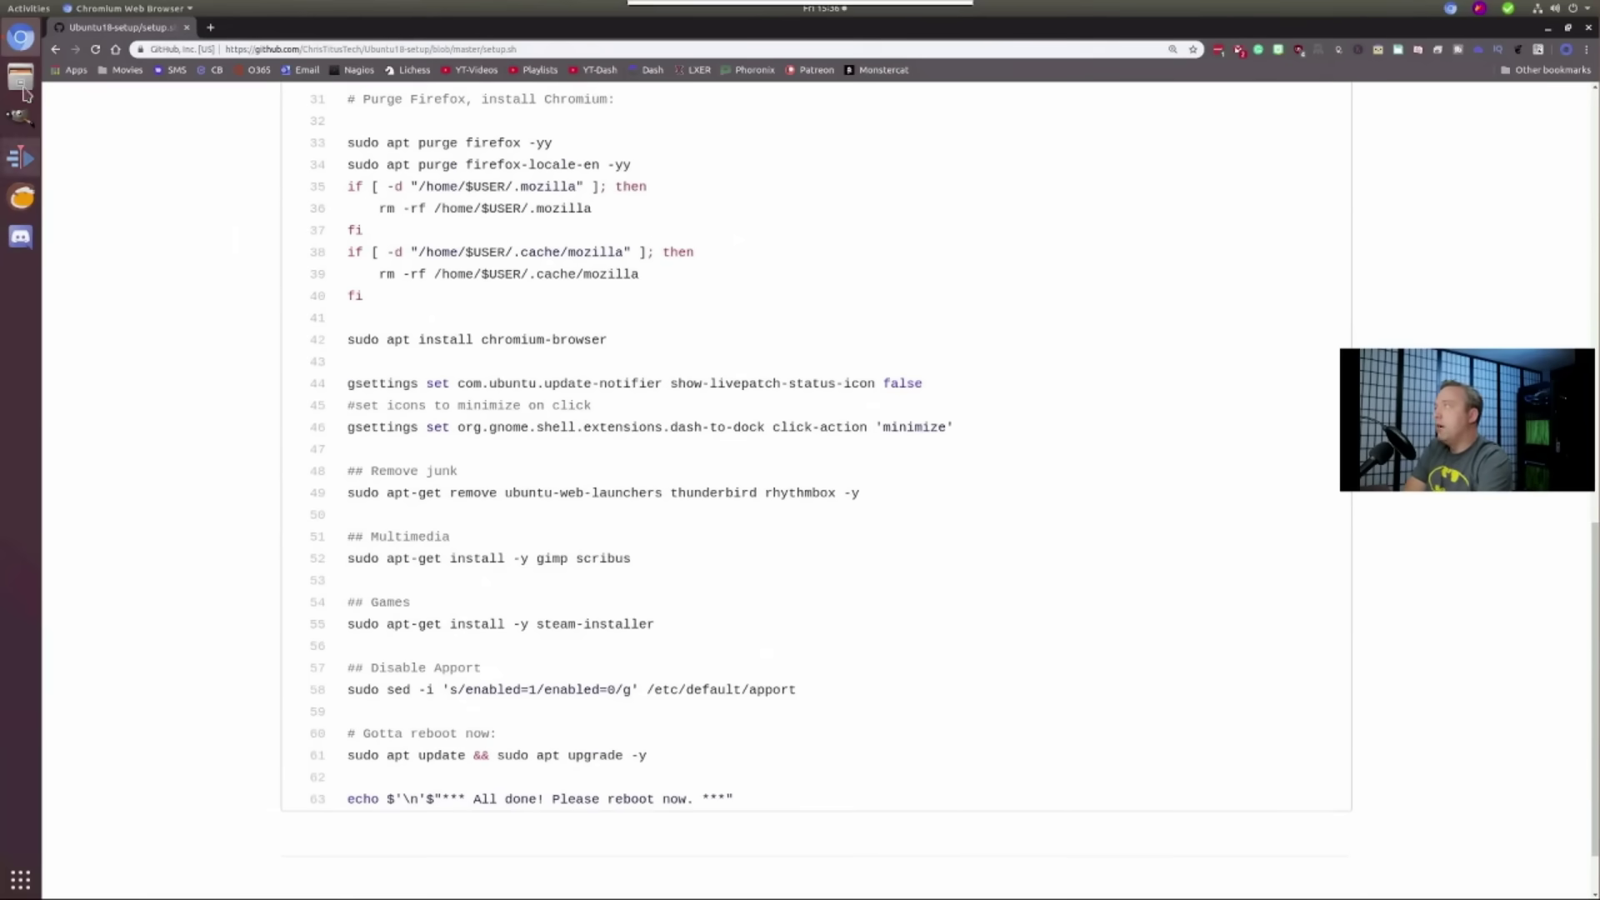
left_click(22, 37)
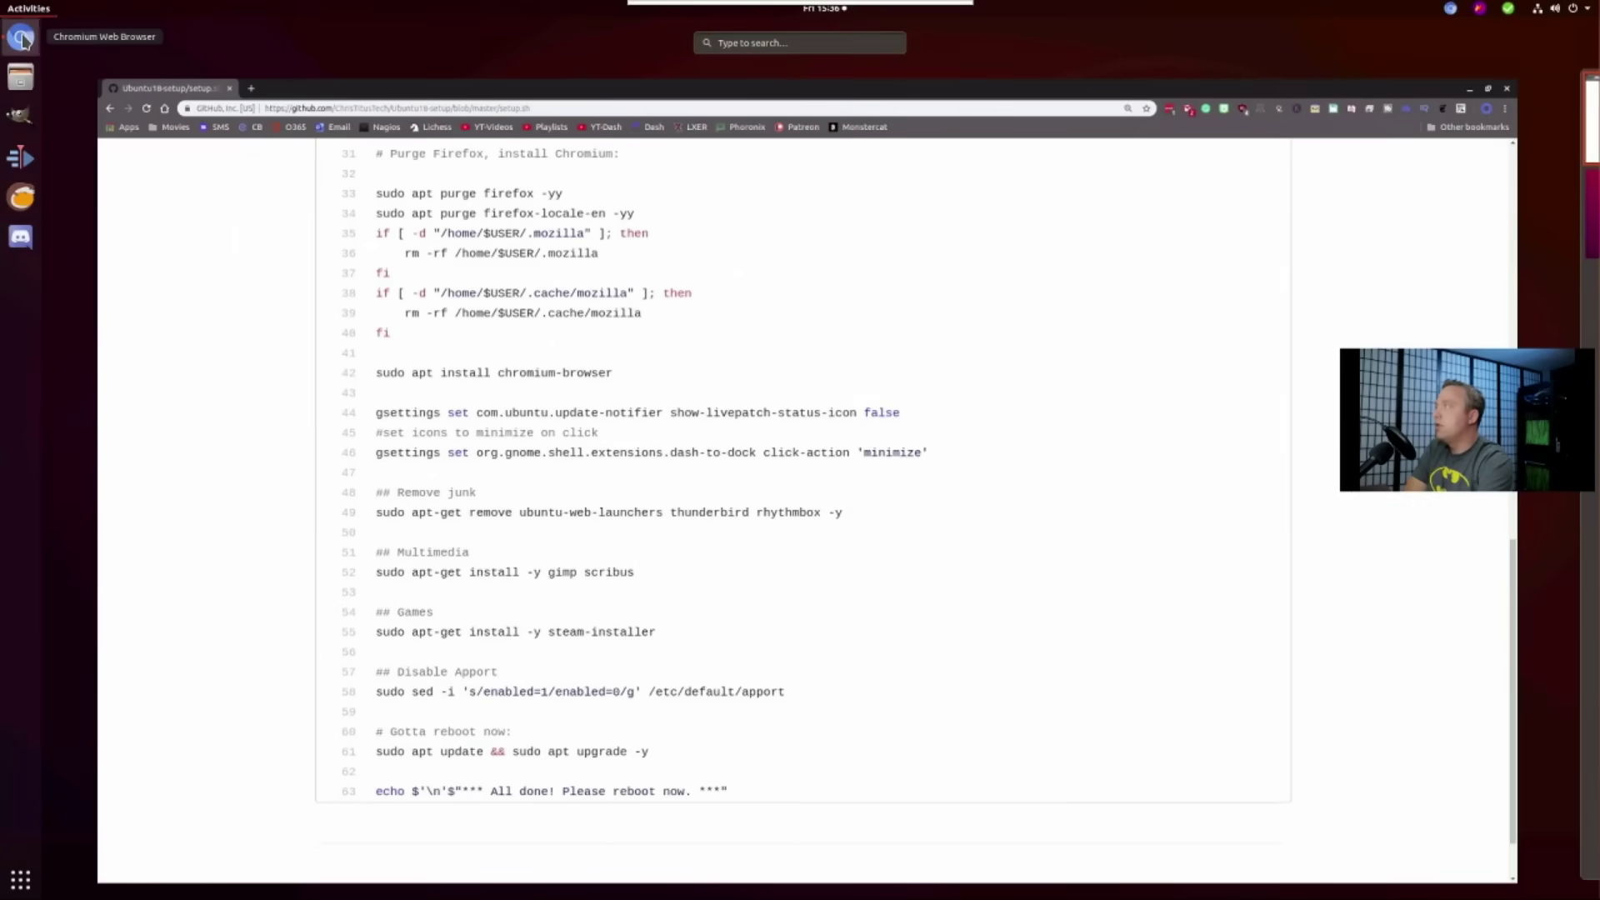
left_click(22, 39)
left_click(23, 39)
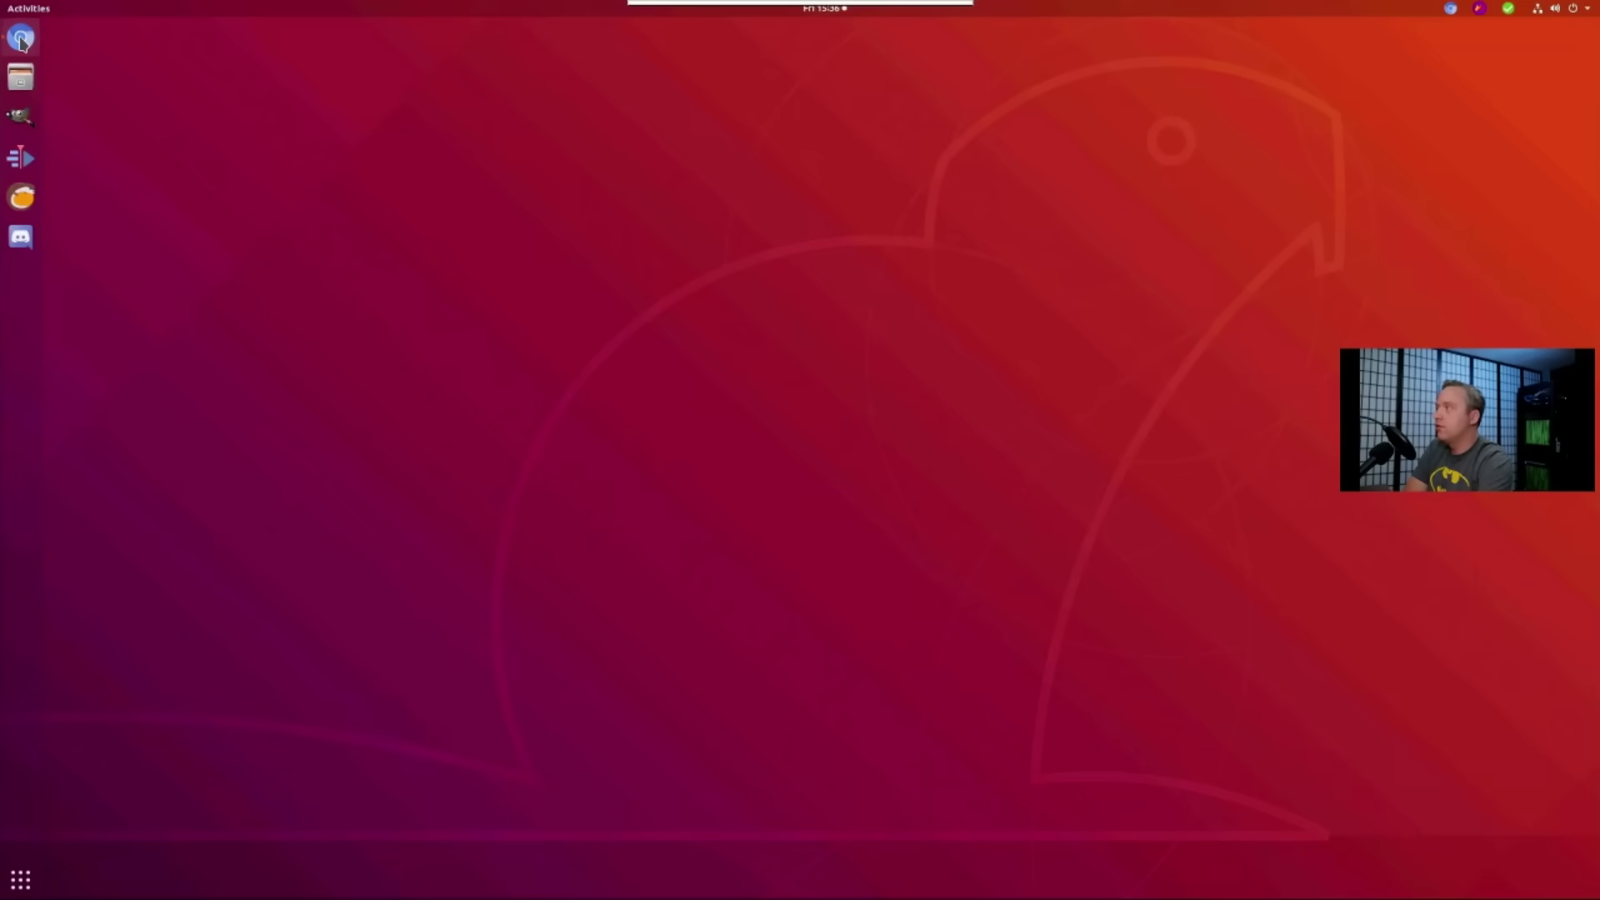
left_click(21, 38)
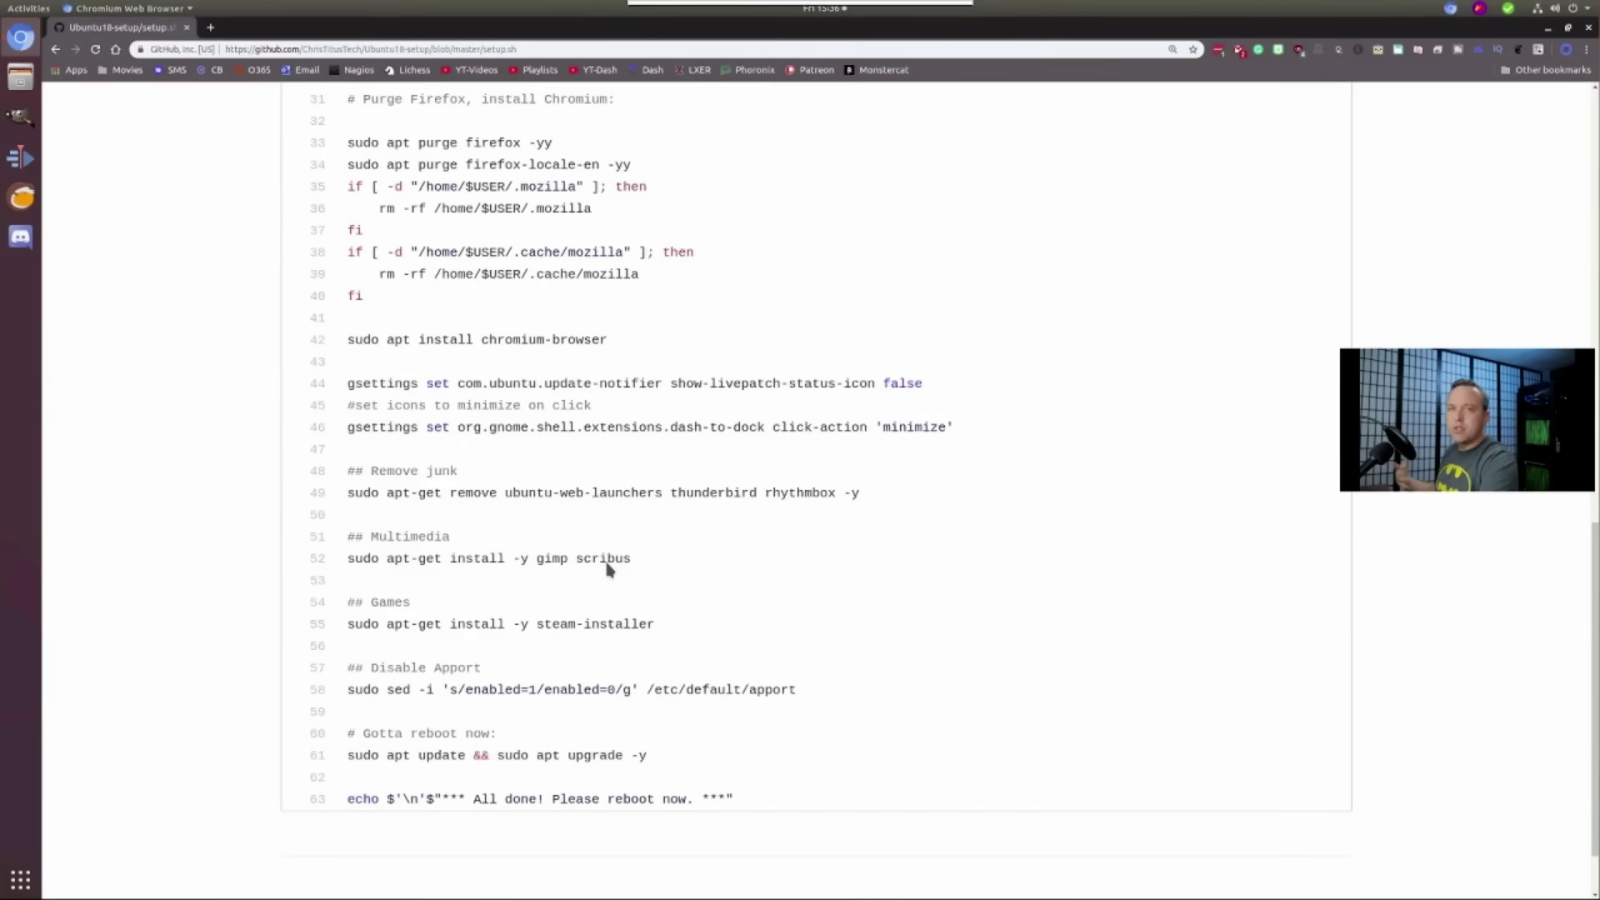
Close the setup.sh browser window and leave the remote session for the local Remmina window
scroll(606, 588, "down", 1)
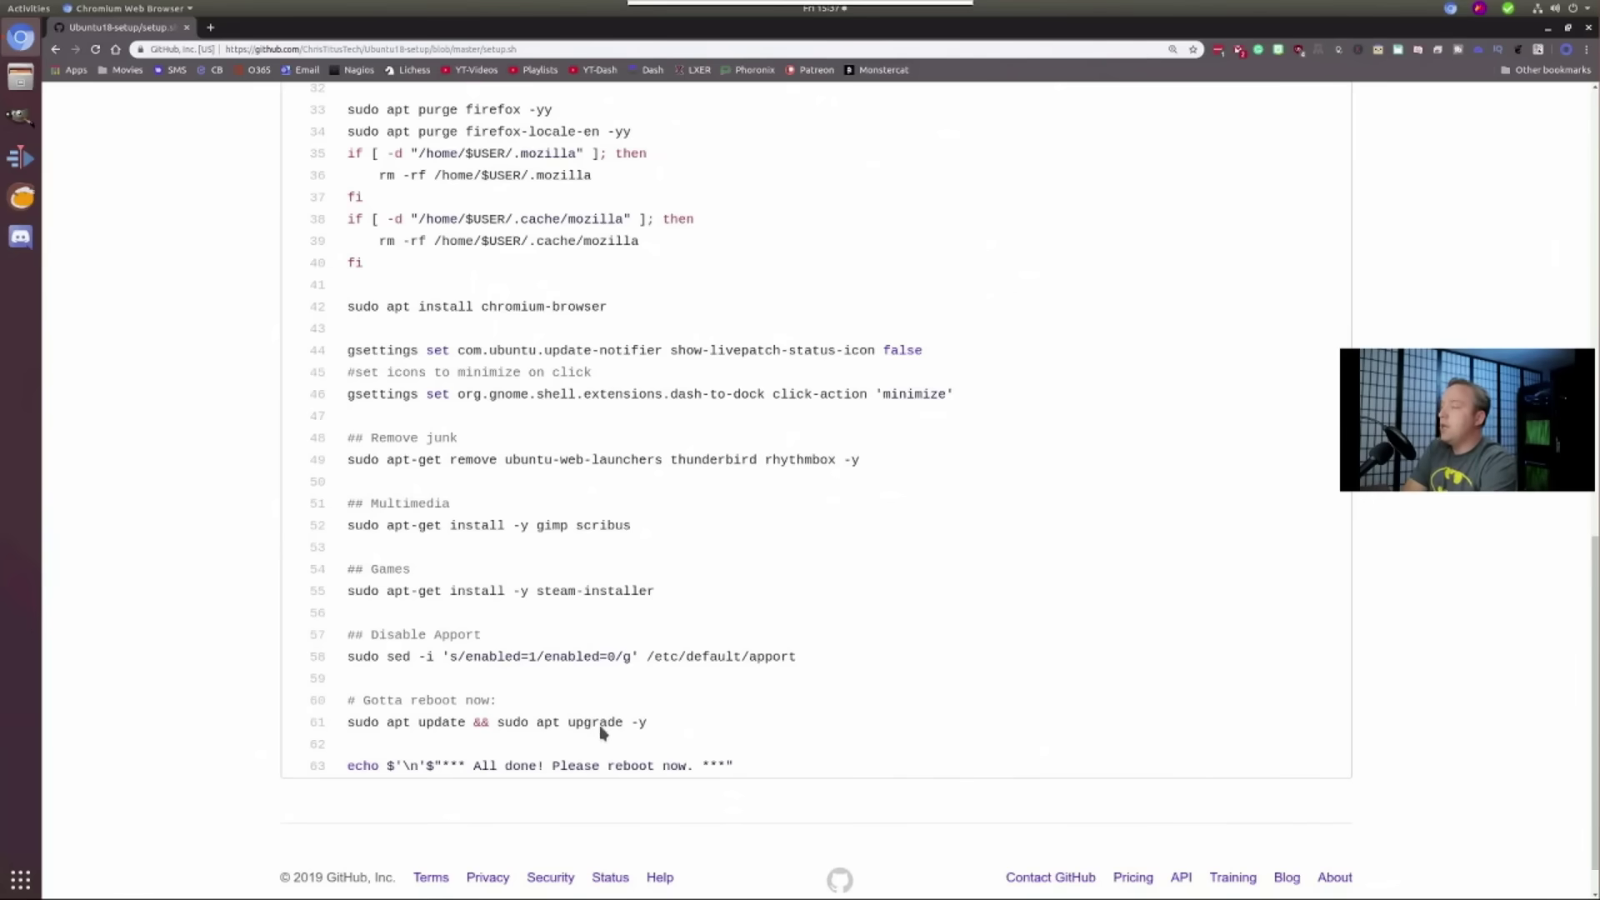
scroll(767, 741, "down", 1)
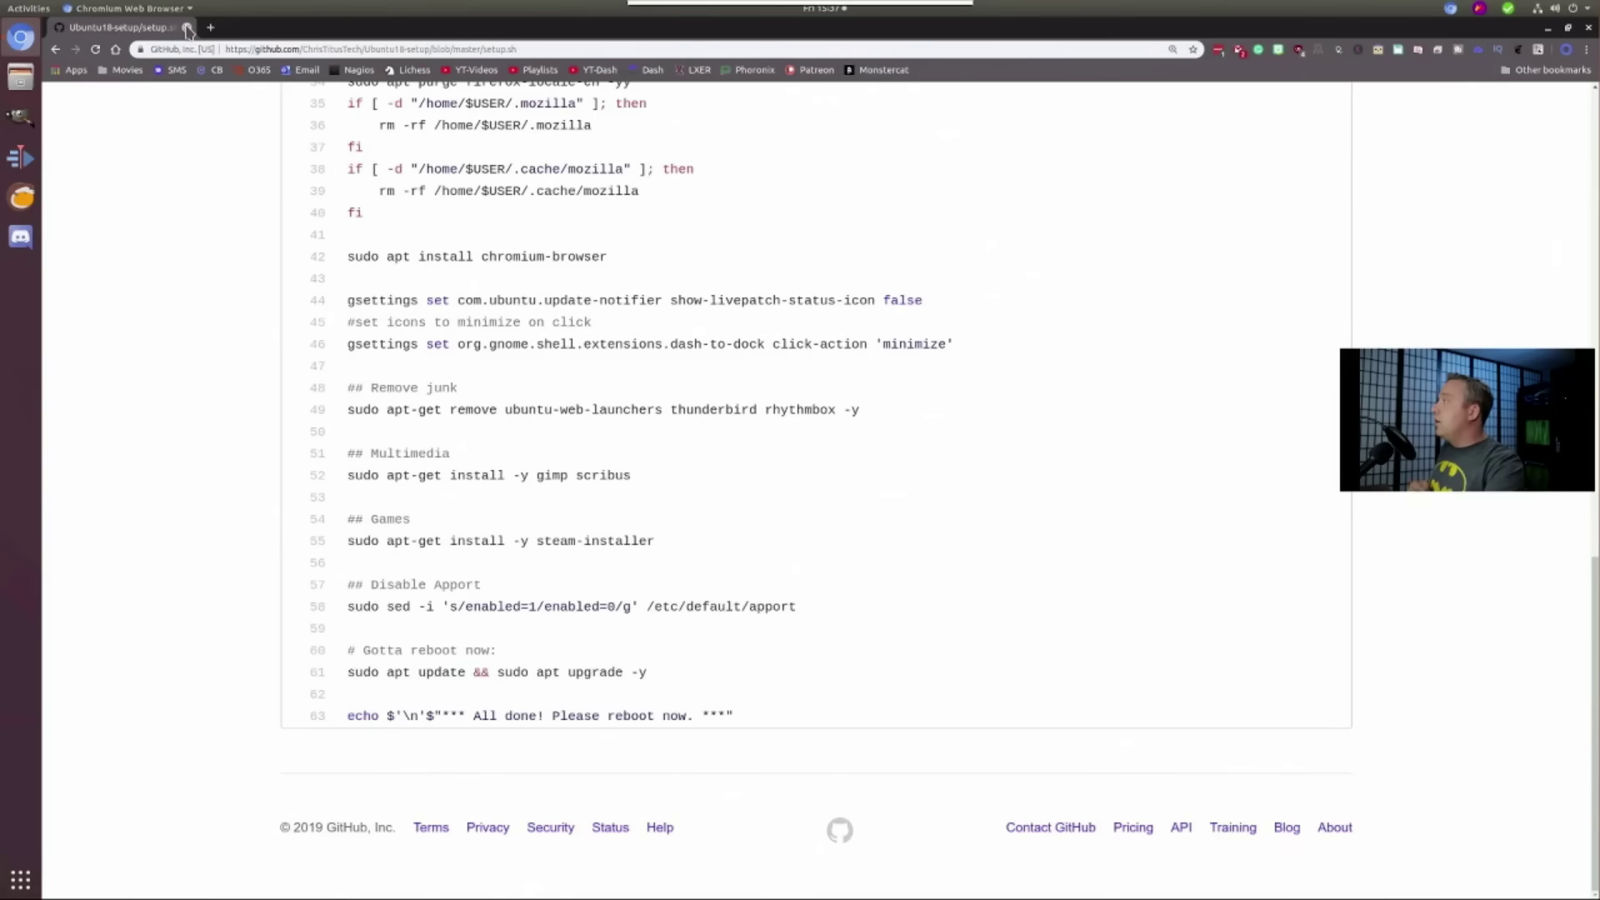
left_click(185, 32)
mouse_move(635, 40)
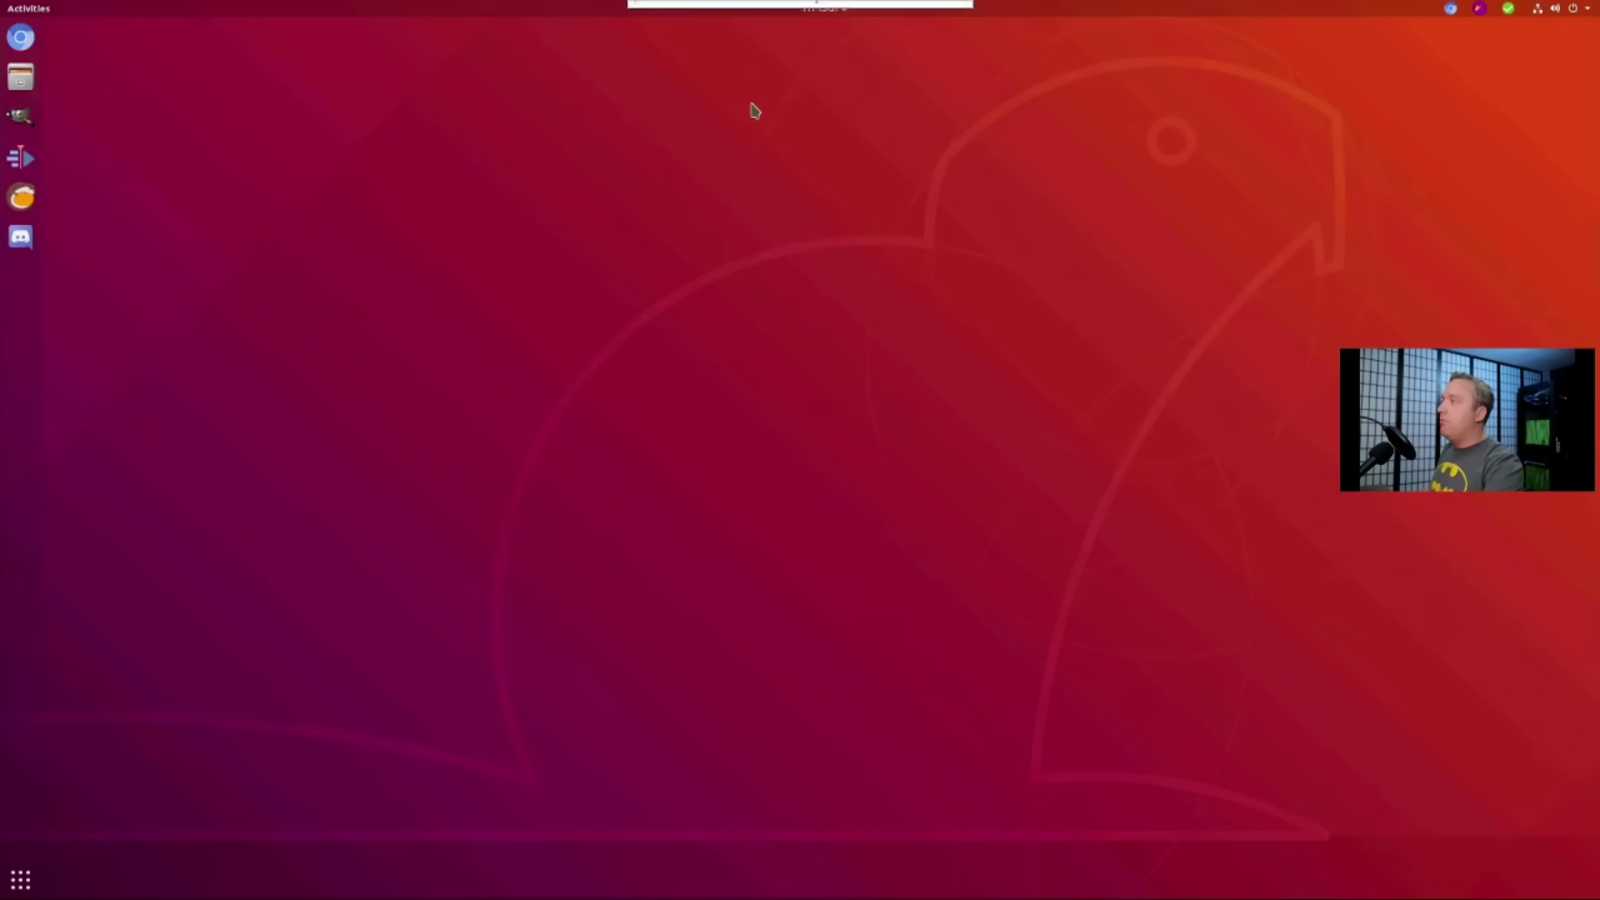
mouse_move(890, 17)
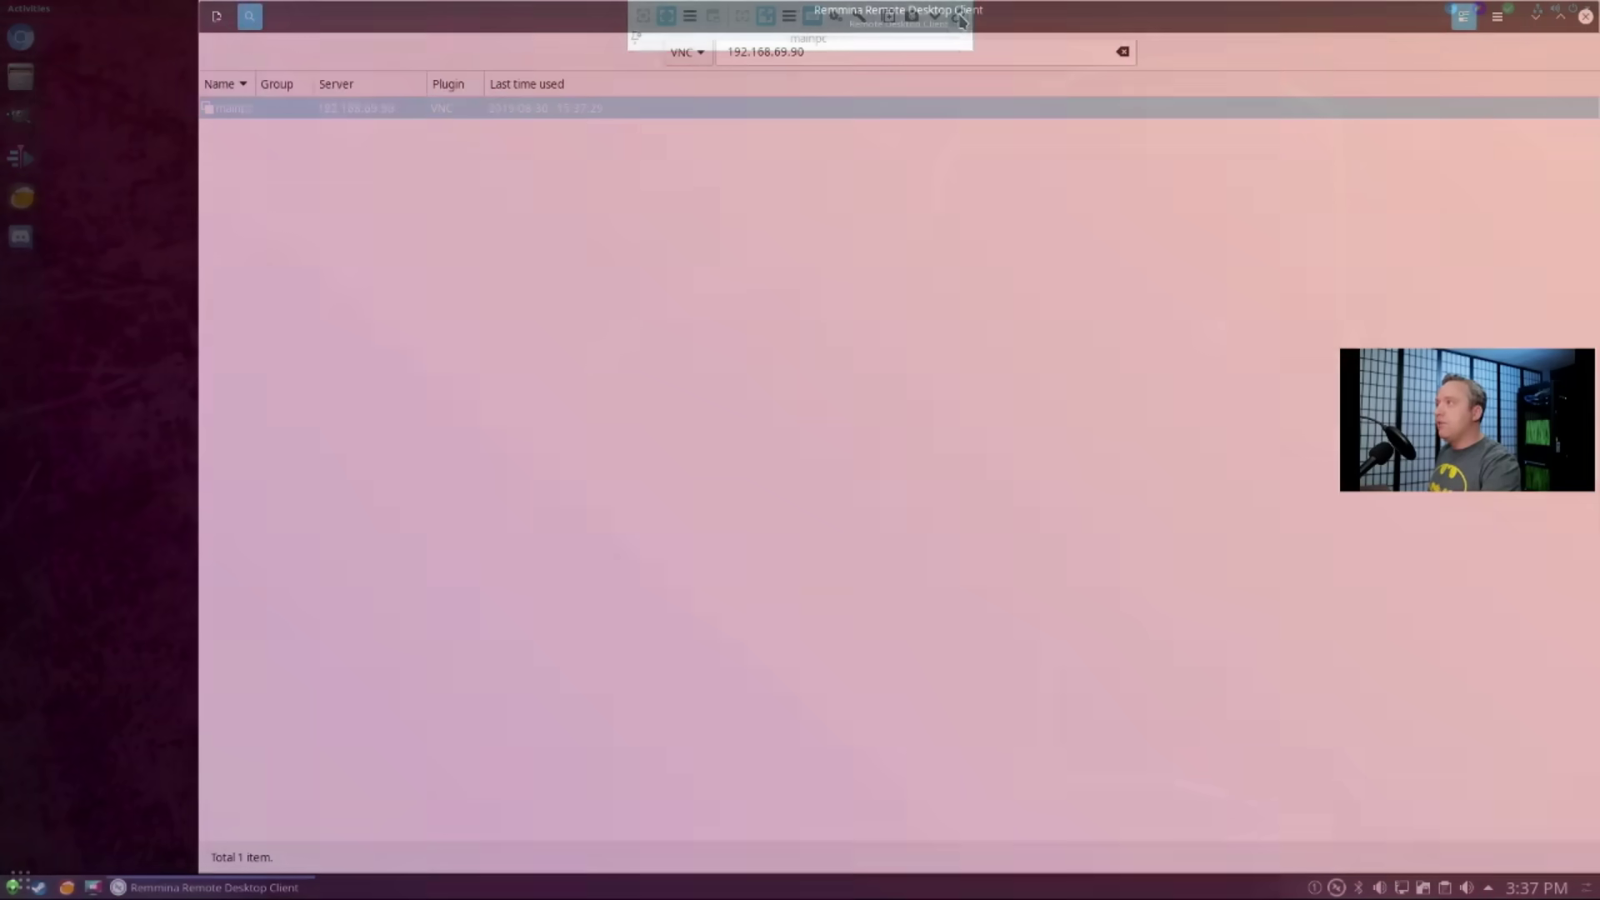
left_click(963, 20)
Close the Remmina main window with the Return key, leaving the local Arch desktop showing
key("Return")
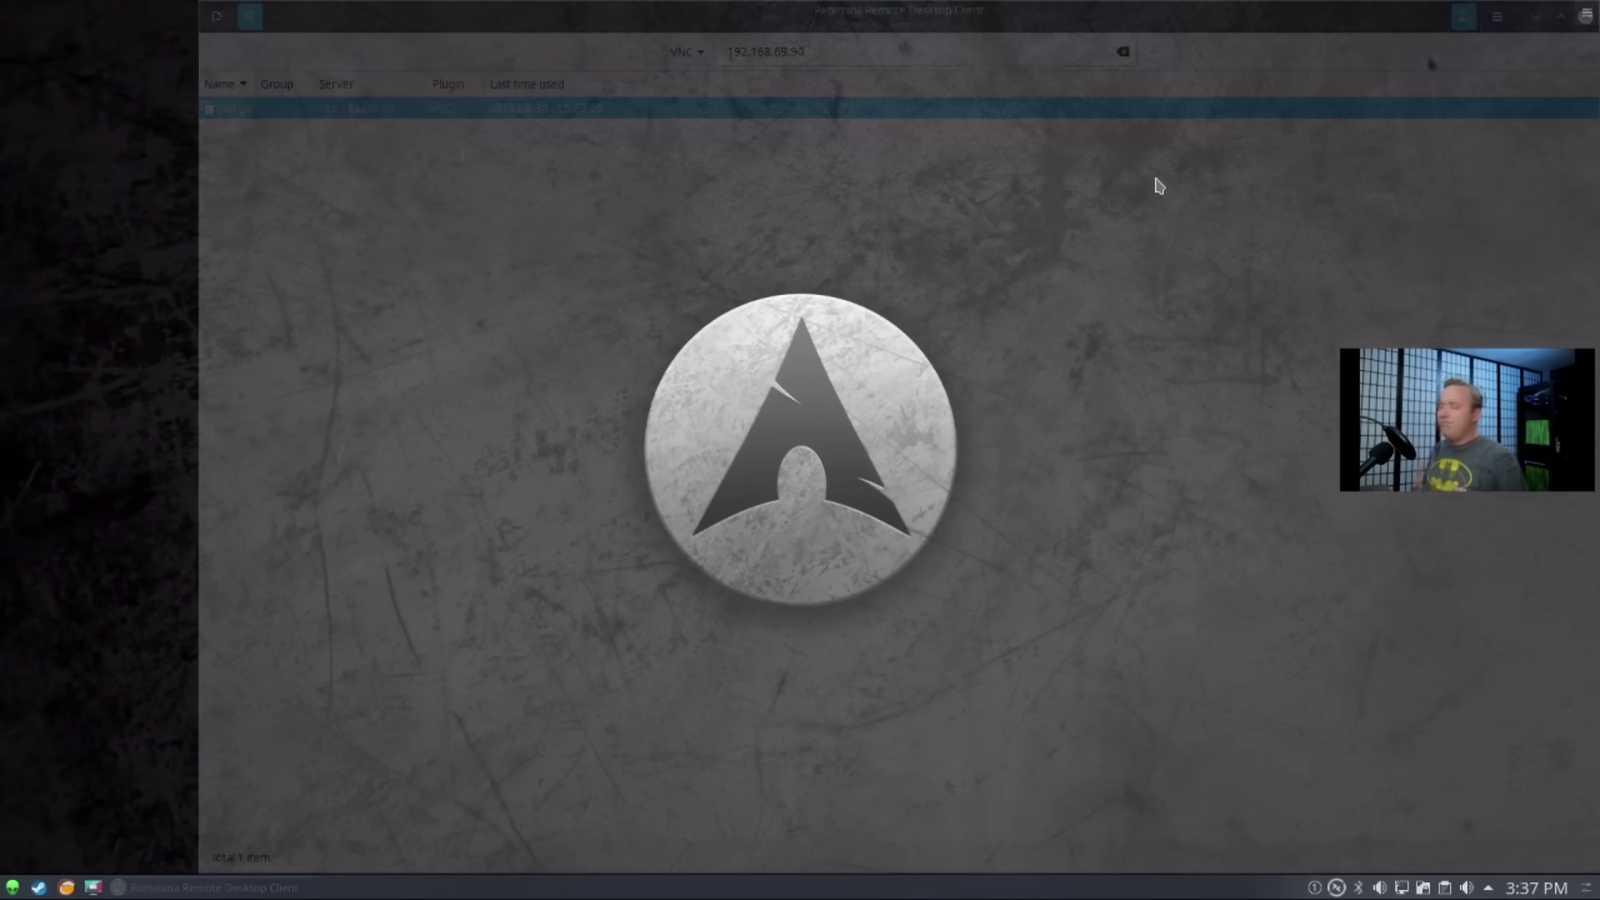